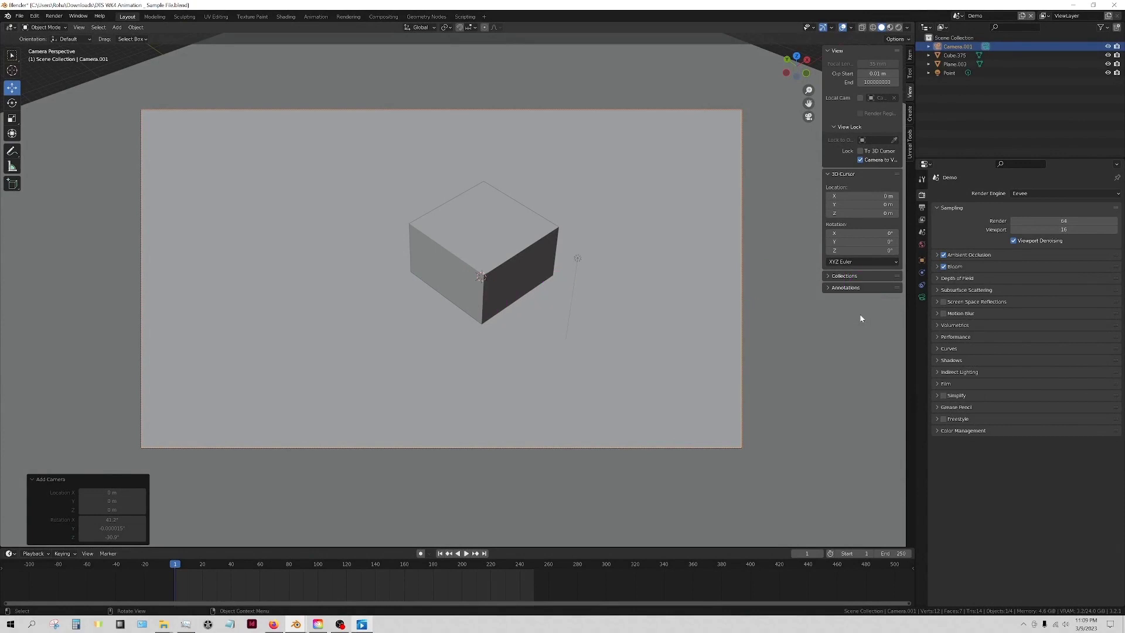
# Orbit the locked camera lower onto the cube, enlarge the timeline and collapse the Add Camera panel
pyautogui.moveTo(612, 315); pyautogui.dragTo(544, 346, button='middle')
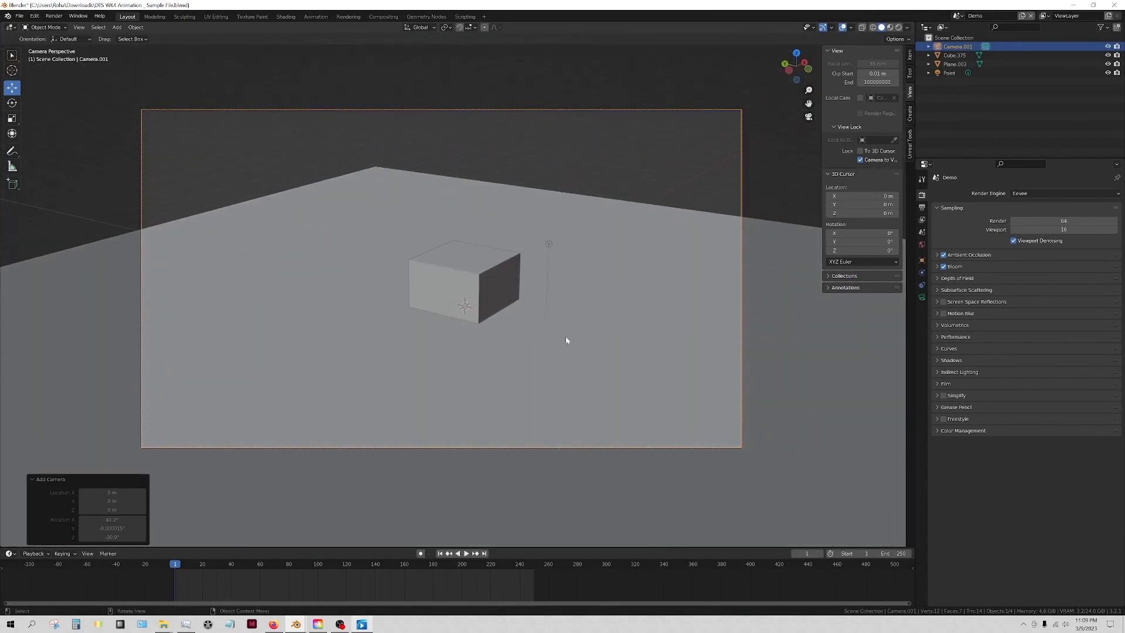
pyautogui.moveTo(555, 548); pyautogui.dragTo(543, 494)
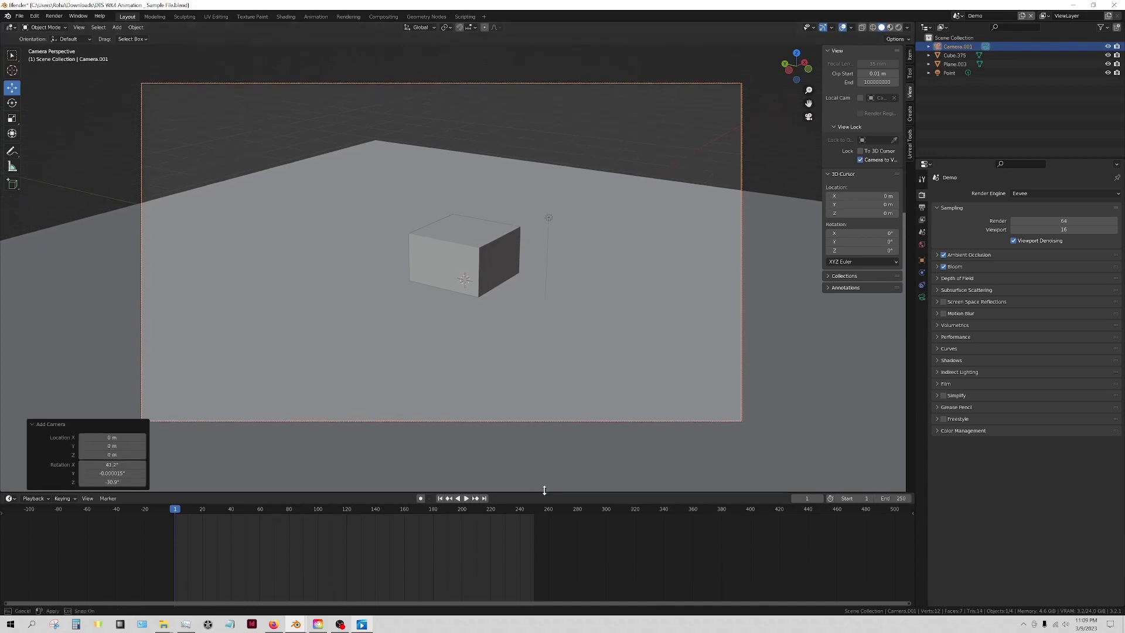
pyautogui.click(33, 422)
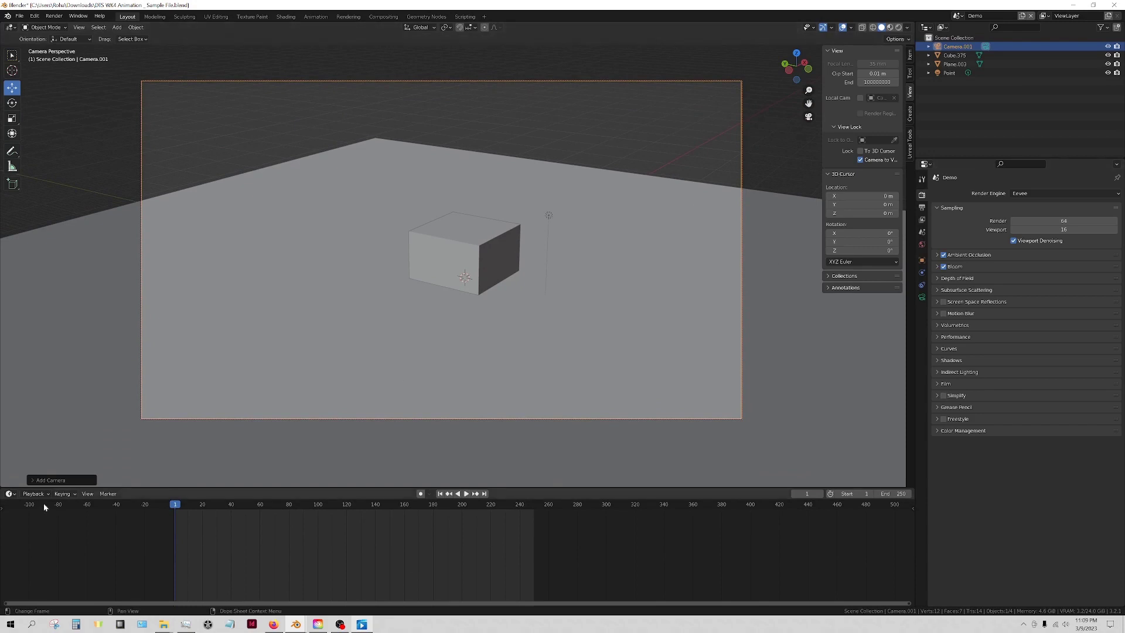
pyautogui.click(11, 494)
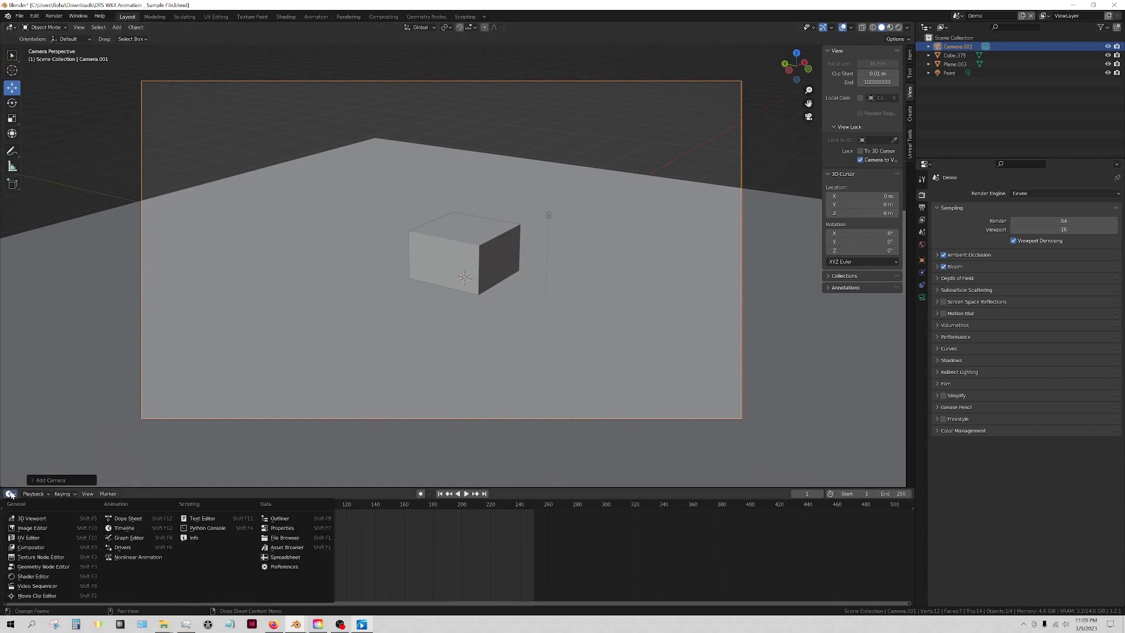
# Make the enlarged bottom area a Shader Editor showing the cube's Principled BSDF and Material Output
pyautogui.click(31, 578)
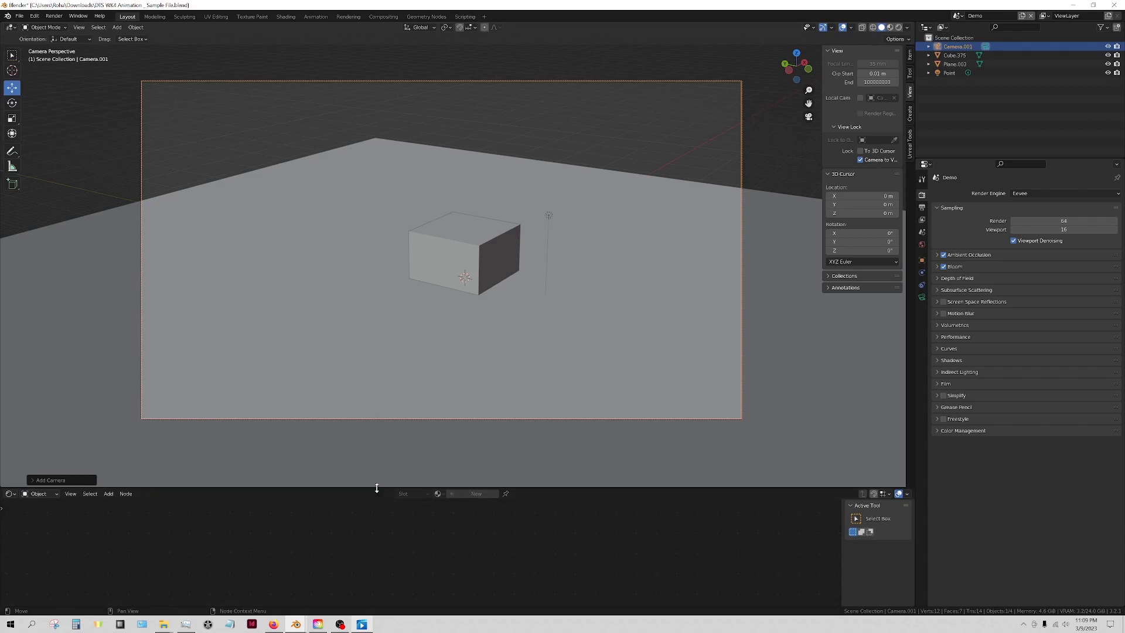
pyautogui.moveTo(377, 488); pyautogui.dragTo(452, 388)
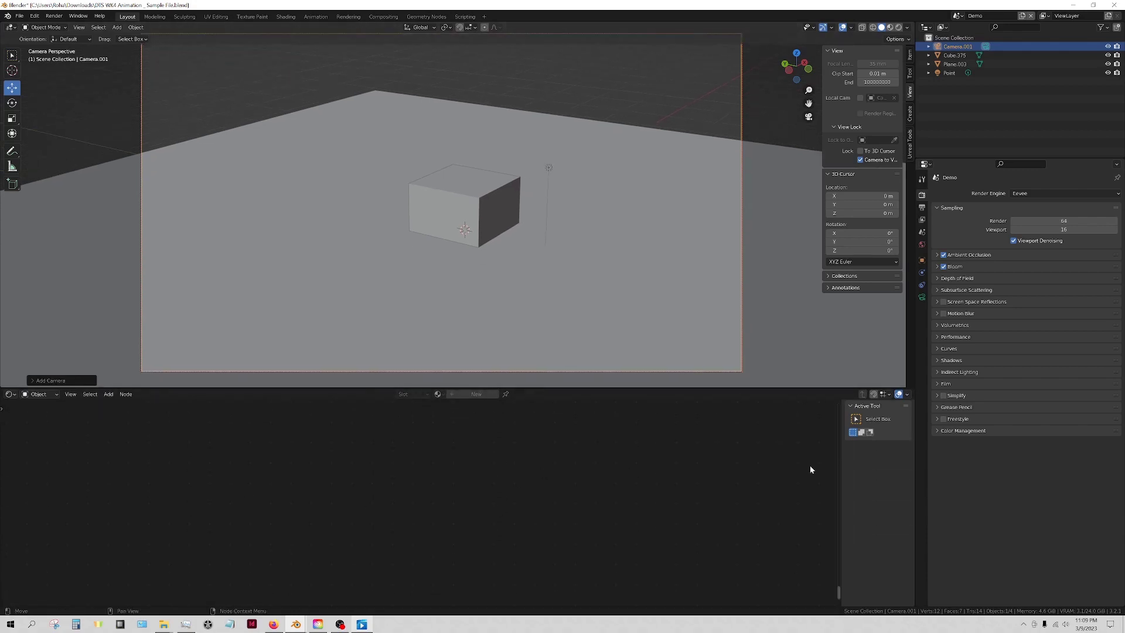
pyautogui.click(480, 217)
pyautogui.scroll(-4, 438, 485)
pyautogui.scroll(-3, 399, 488)
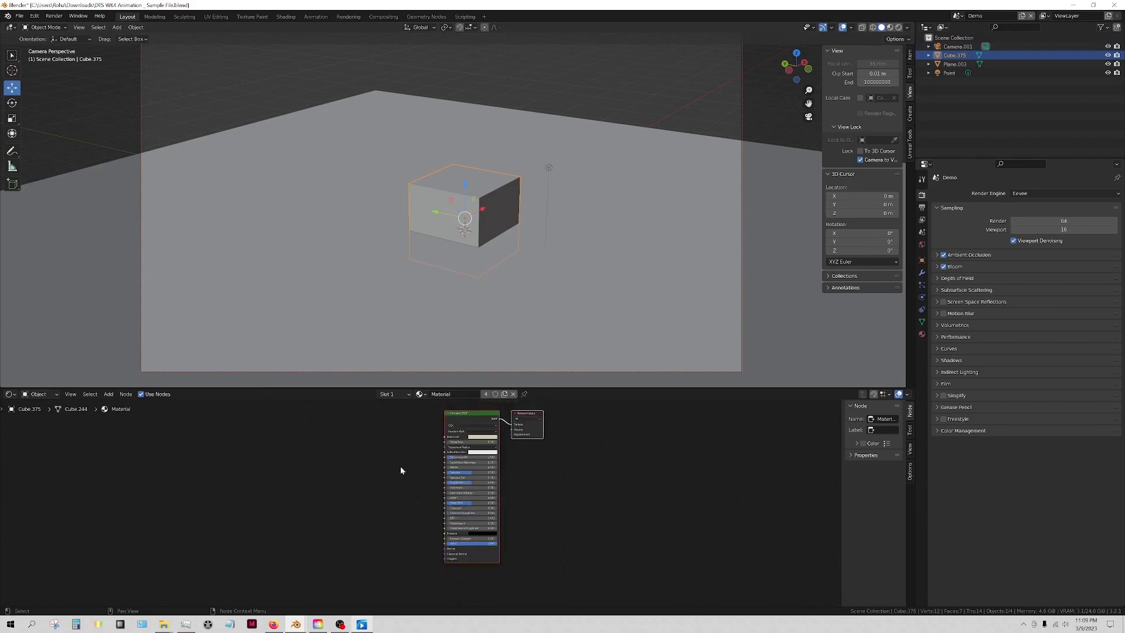
pyautogui.moveTo(554, 443); pyautogui.dragTo(602, 431)
pyautogui.scroll(2, 537, 446)
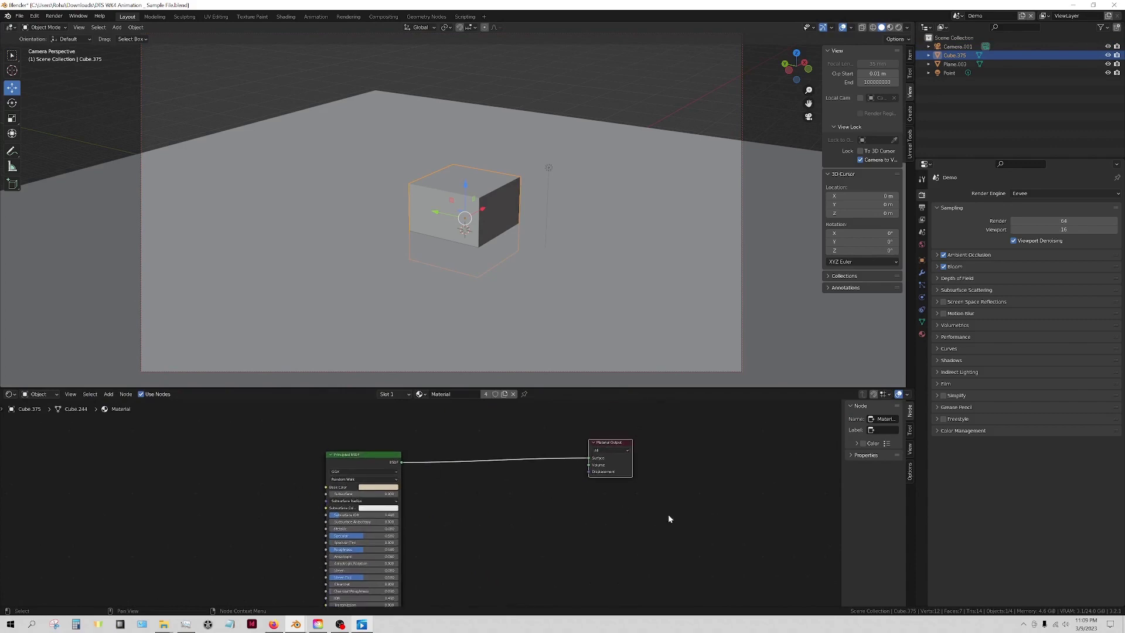
pyautogui.moveTo(669, 517); pyautogui.dragTo(496, 524, button='middle')
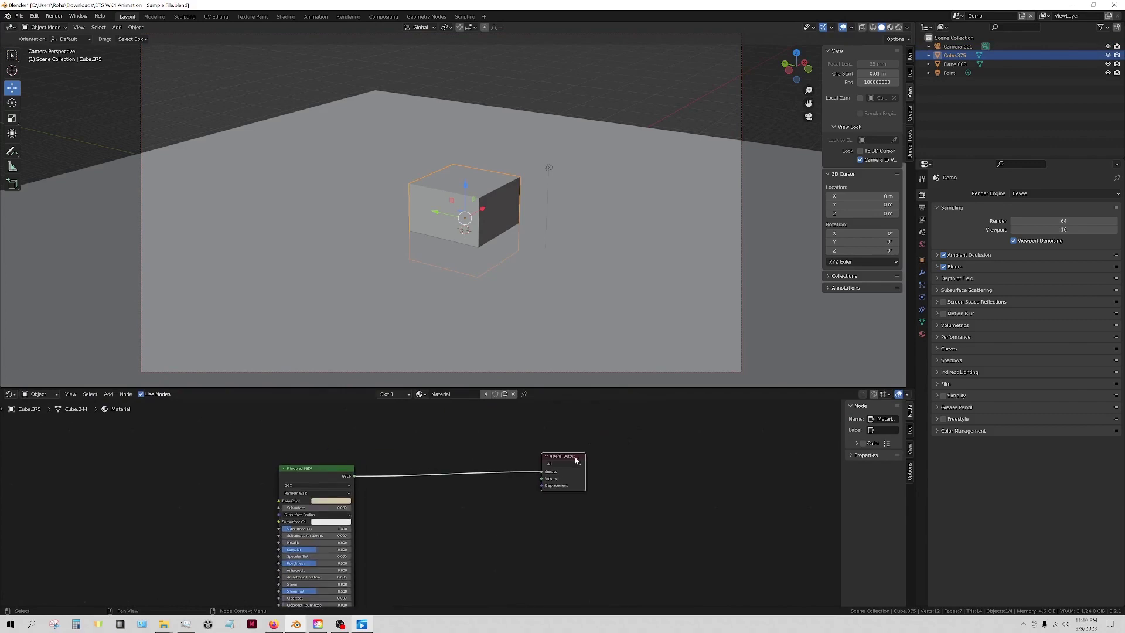
pyautogui.hotkey('ctrl', 'z')
# Orbit the view to a new angle, turn off Camera to View and deselect the cube
pyautogui.click(899, 27)
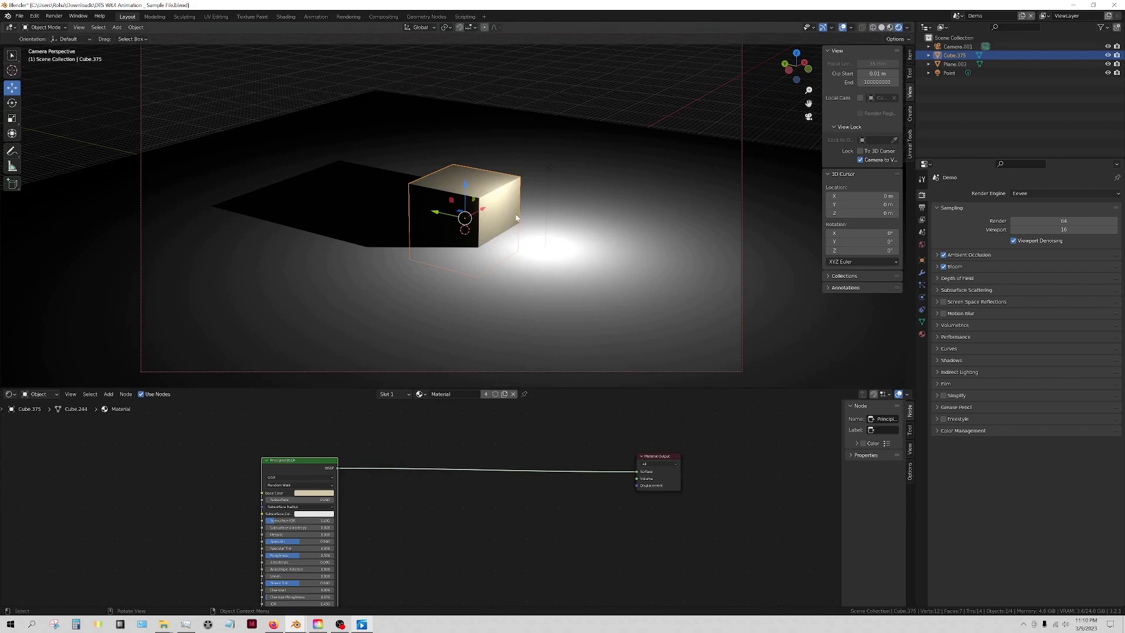
pyautogui.moveTo(517, 218); pyautogui.dragTo(827, 188, button='middle')
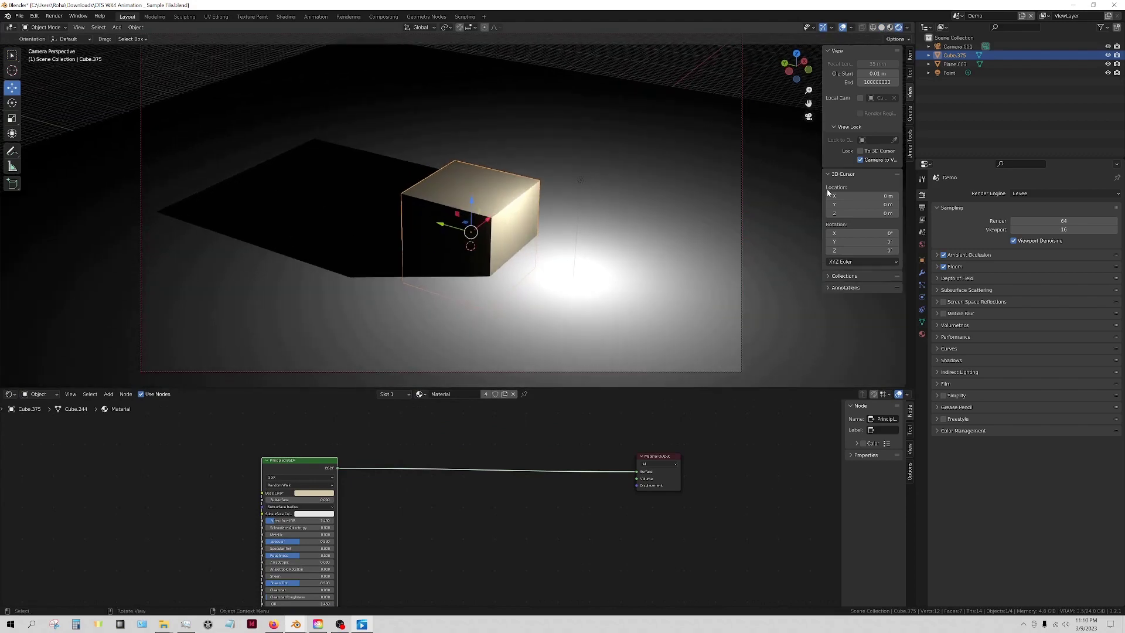
pyautogui.click(862, 160)
pyautogui.click(955, 131)
# Search 'sha' in the add menu and pick a Shader to RGB node
pyautogui.hotkey('shift', 'a')
pyautogui.click(401, 508)
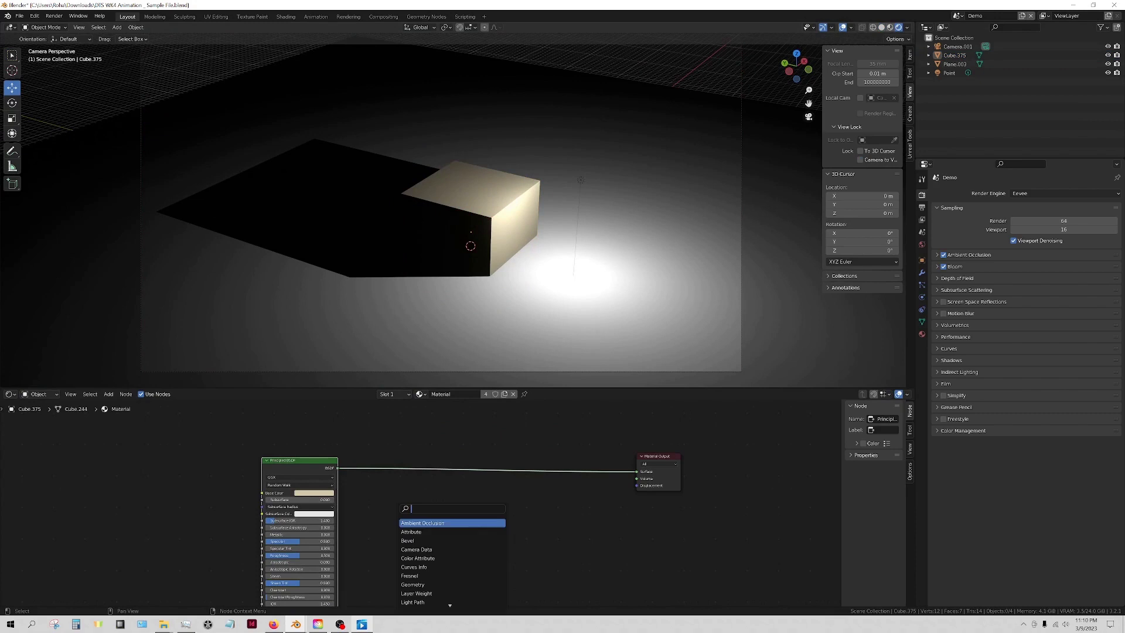
pyautogui.write('sha')
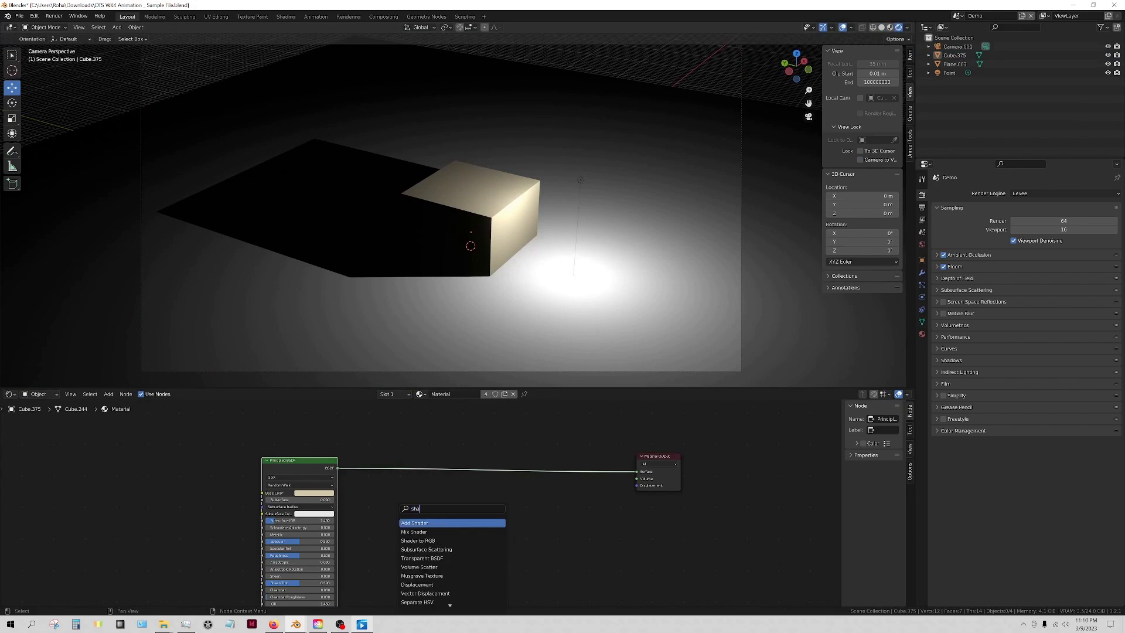
pyautogui.click(418, 540)
# Drop Shader to RGB on the BSDF–Output link and add a ColorRamp after it
pyautogui.click(354, 488)
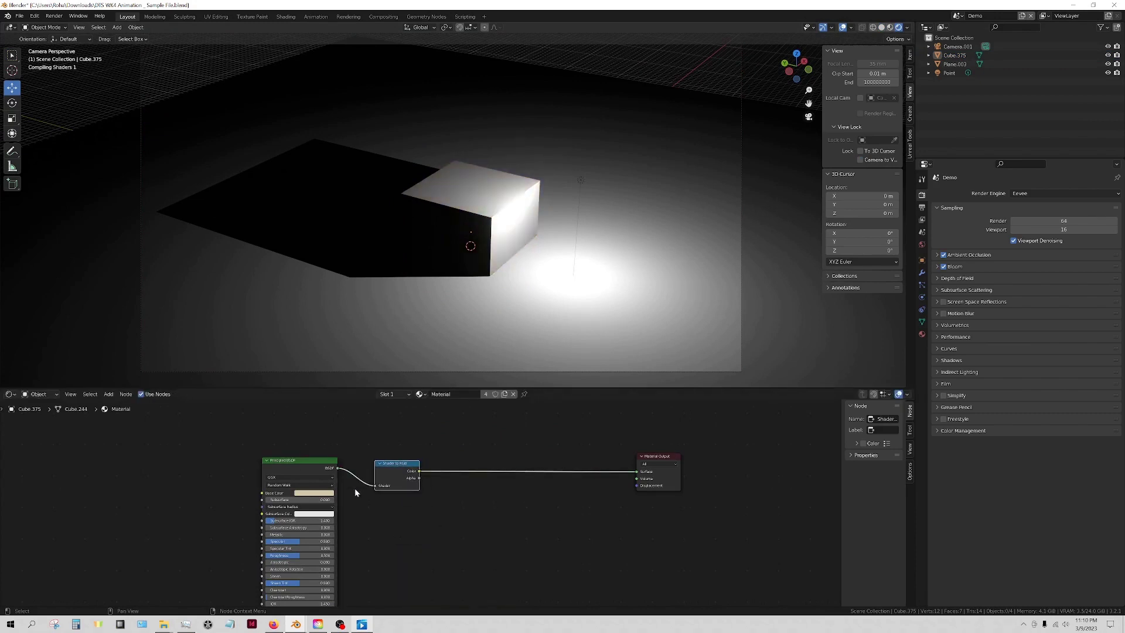
pyautogui.moveTo(413, 484); pyautogui.dragTo(427, 485)
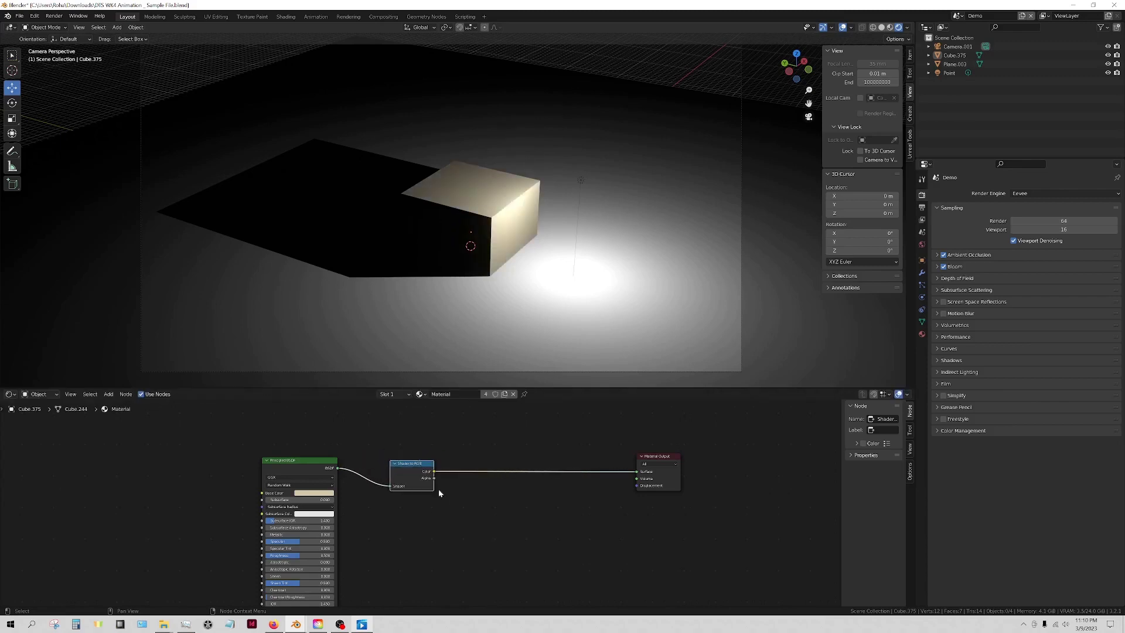
pyautogui.hotkey('shift', 'a')
pyautogui.click(513, 499)
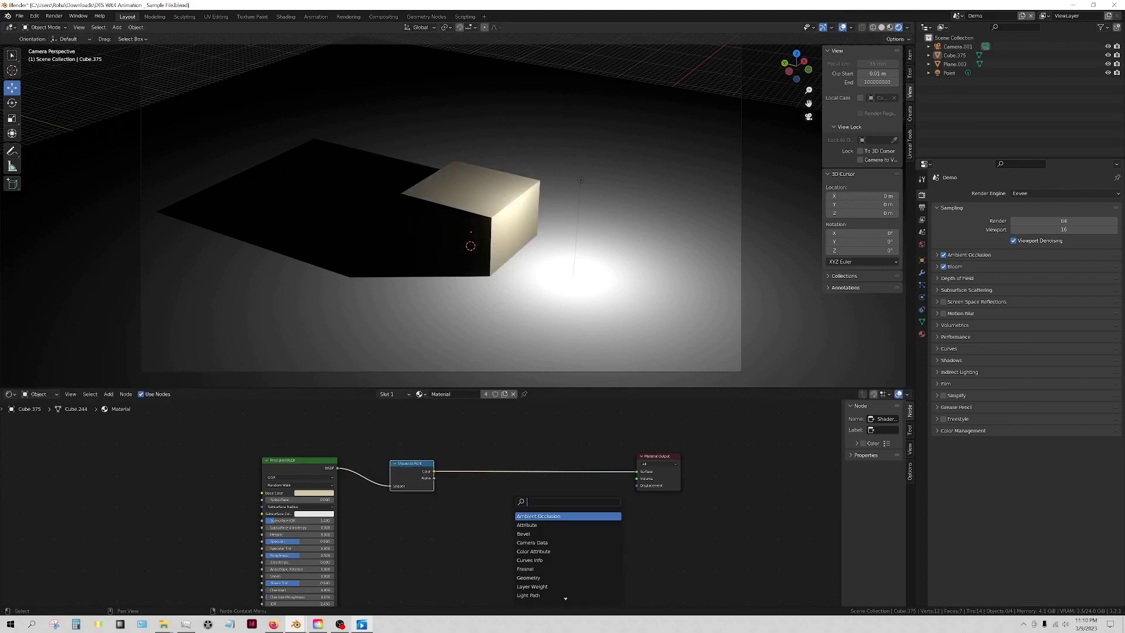
pyautogui.write('color')
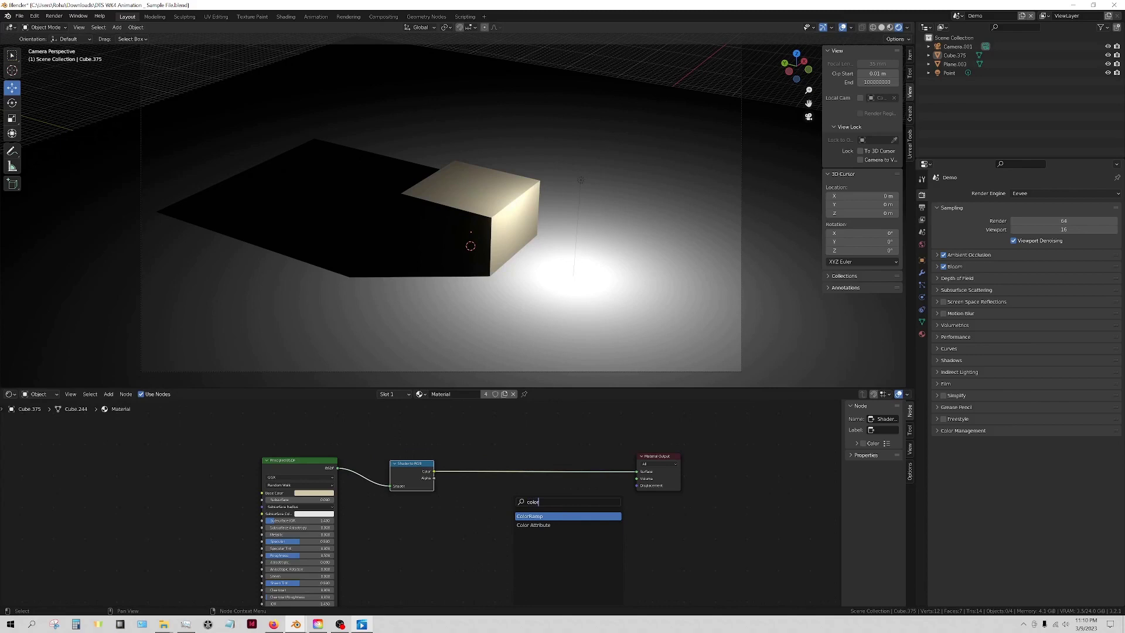
pyautogui.press('Return')
pyautogui.click(537, 439)
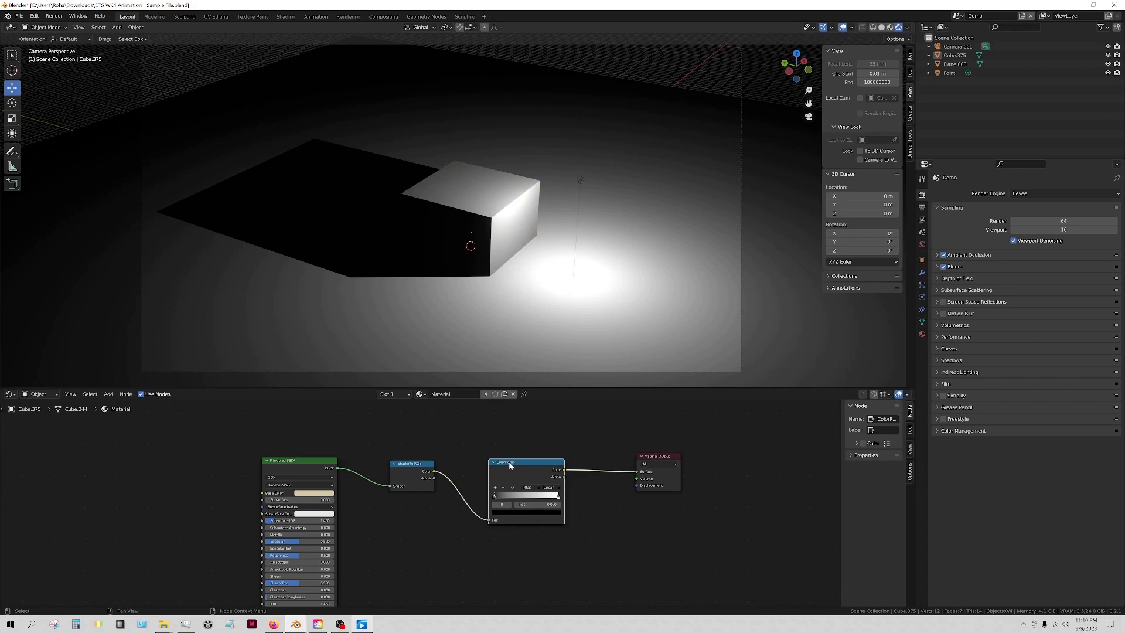
# Adjust the ColorRamp's black and white stops, then reselect the cube
pyautogui.click(558, 497)
pyautogui.click(496, 497)
pyautogui.click(557, 498)
pyautogui.click(495, 498)
pyautogui.click(558, 497)
pyautogui.click(483, 215)
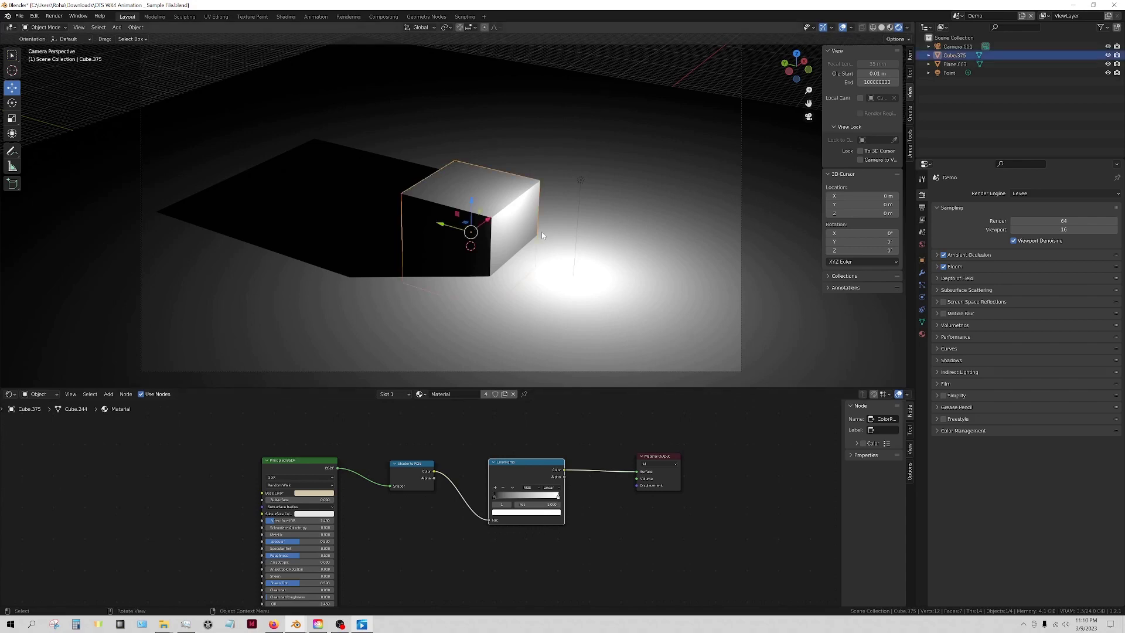
pyautogui.click(636, 272)
pyautogui.click(492, 242)
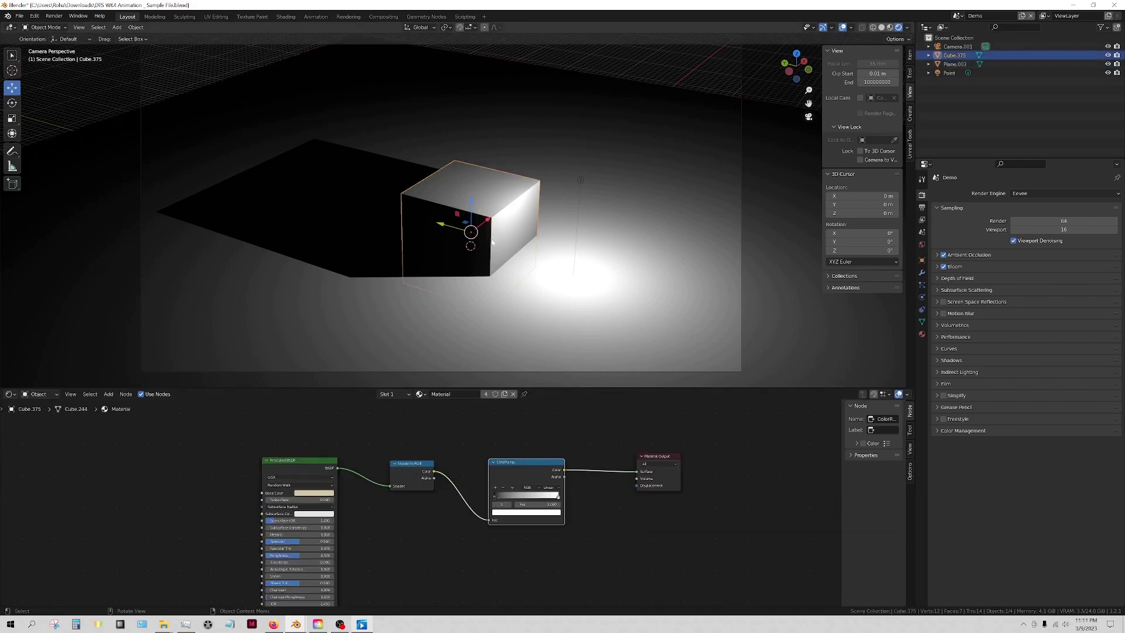
# Rename the cube's material to Toon1
pyautogui.click(628, 248)
pyautogui.click(428, 394)
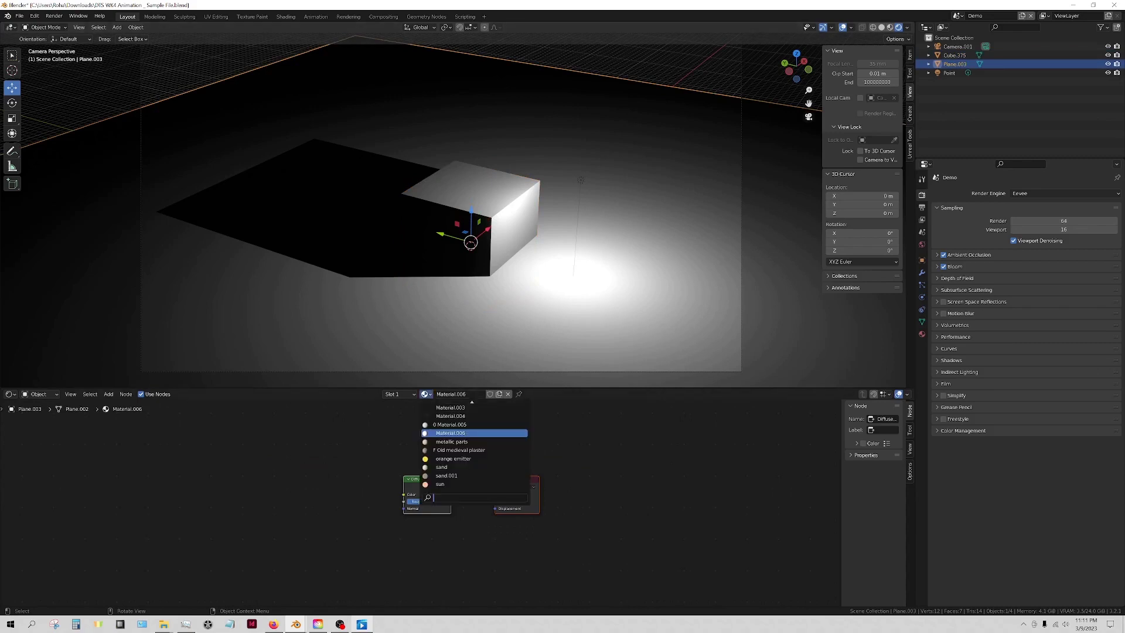
pyautogui.click(521, 204)
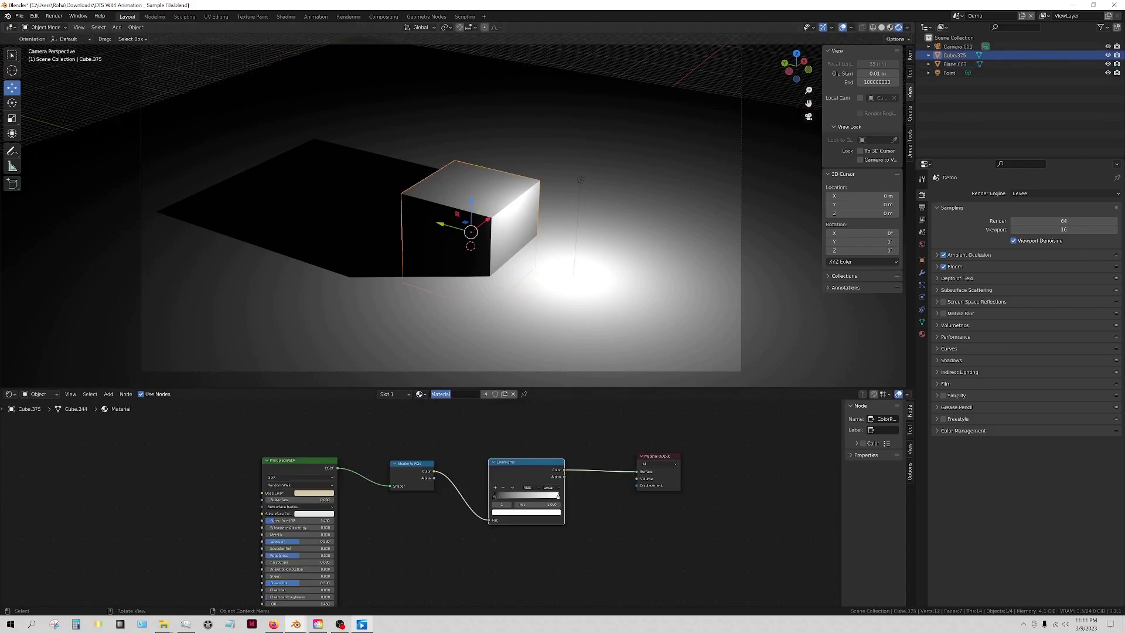
pyautogui.write('Toon1')
pyautogui.press('Return')
# Assign the existing Toon1 material to the plane, then return to the cube's nodes
pyautogui.click(621, 291)
pyautogui.click(424, 394)
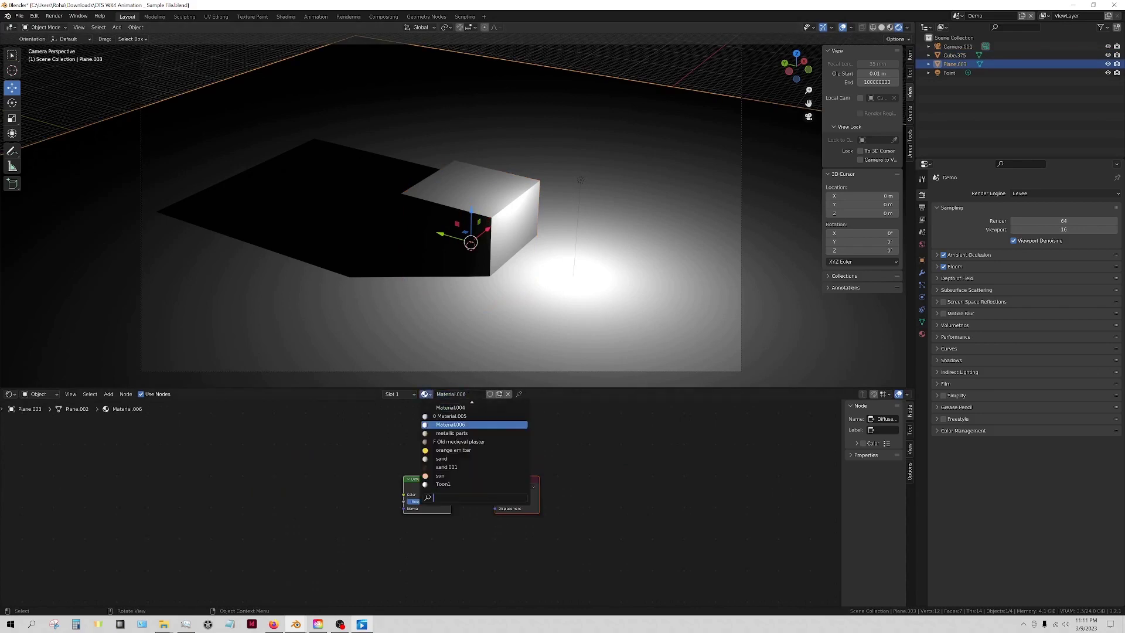
pyautogui.click(463, 483)
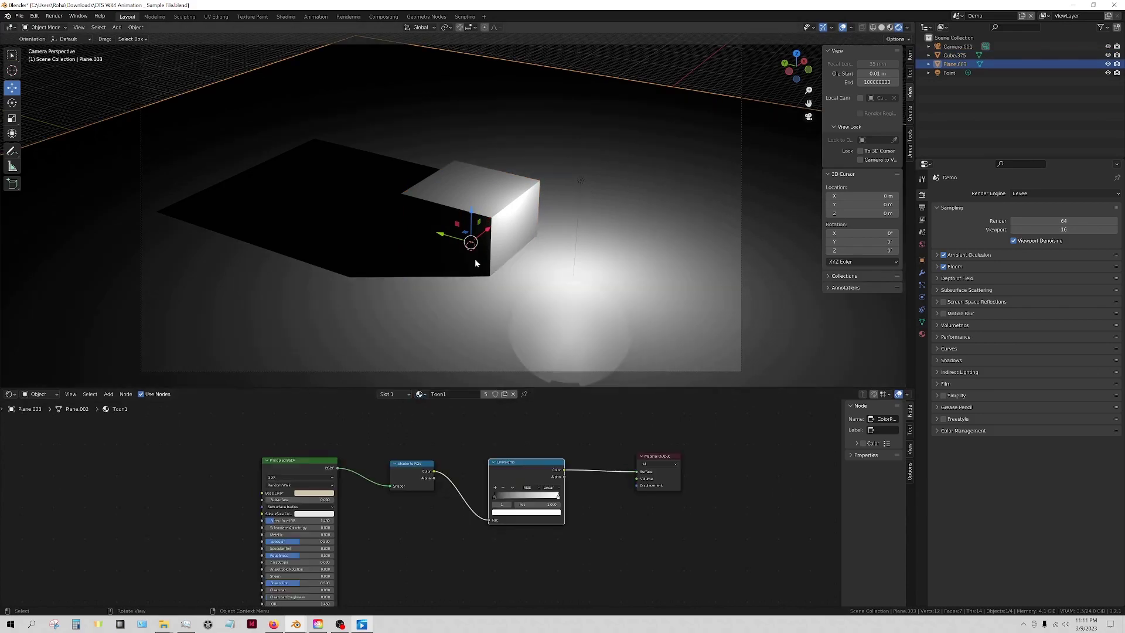
pyautogui.click(504, 204)
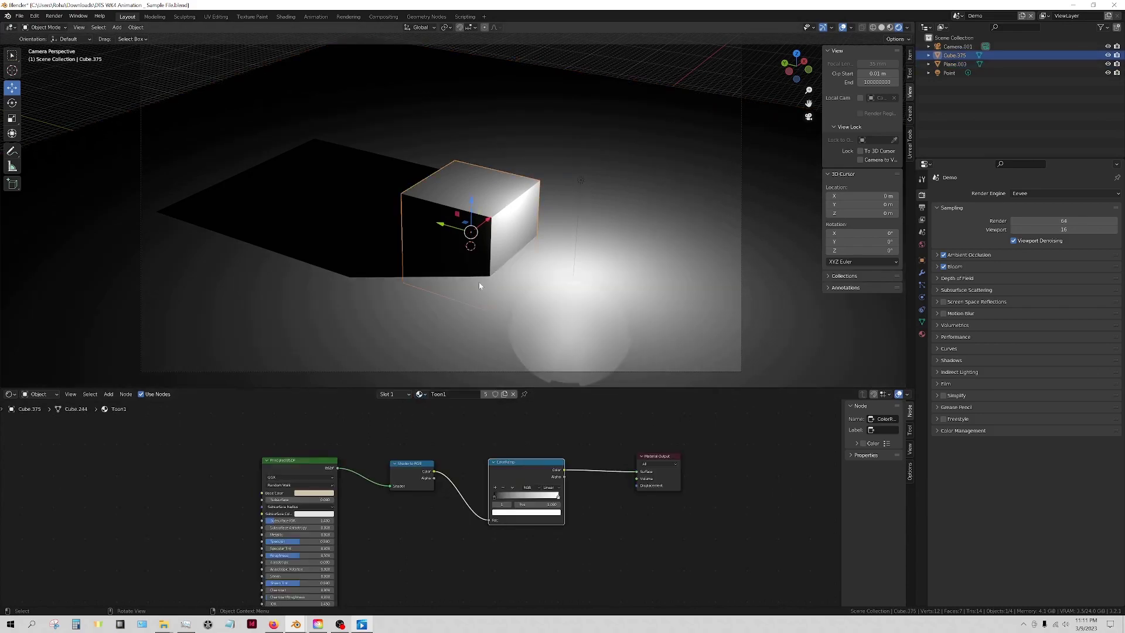
pyautogui.click(337, 472)
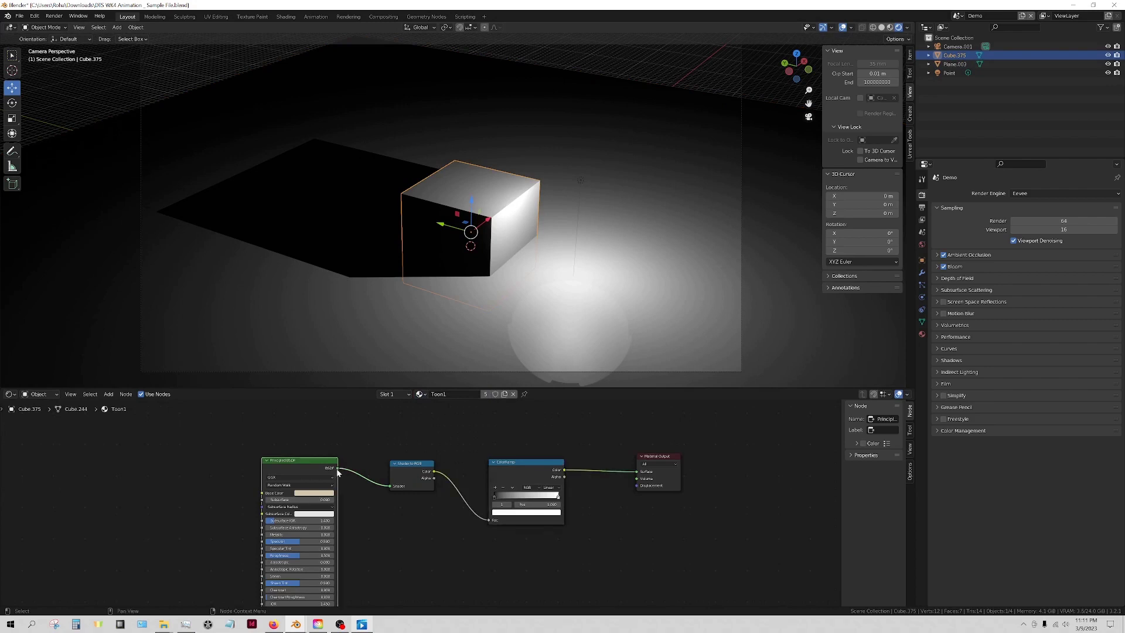
# Cut the old BSDF link and wire a new Principled BSDF into the Shader to RGB input
pyautogui.keyDown('ctrl'); pyautogui.moveTo(365, 454); pyautogui.dragTo(351, 533, button='right'); pyautogui.keyUp('ctrl')
pyautogui.moveTo(311, 465); pyautogui.dragTo(225, 480)
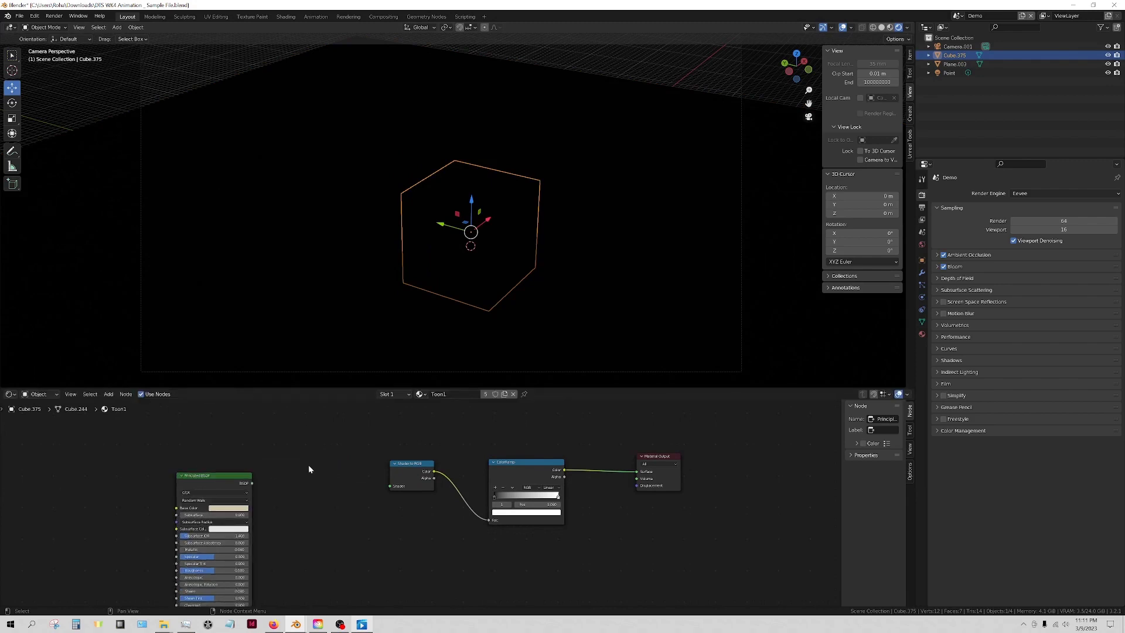
pyautogui.hotkey('shift', 'a')
pyautogui.click(306, 467)
pyautogui.write('prin')
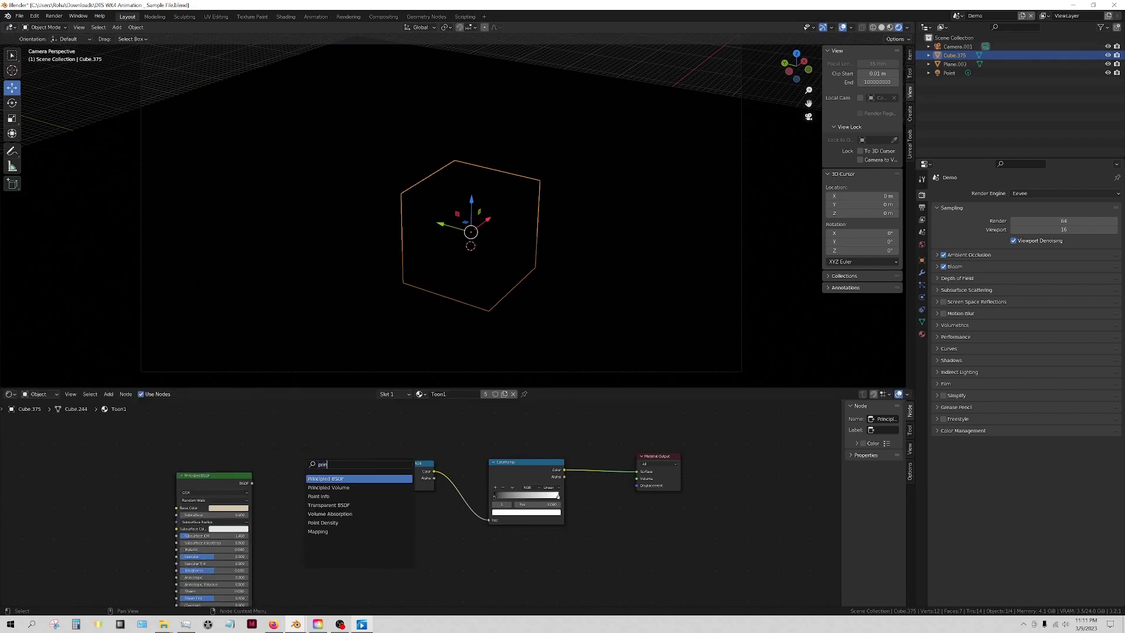
pyautogui.press('Return')
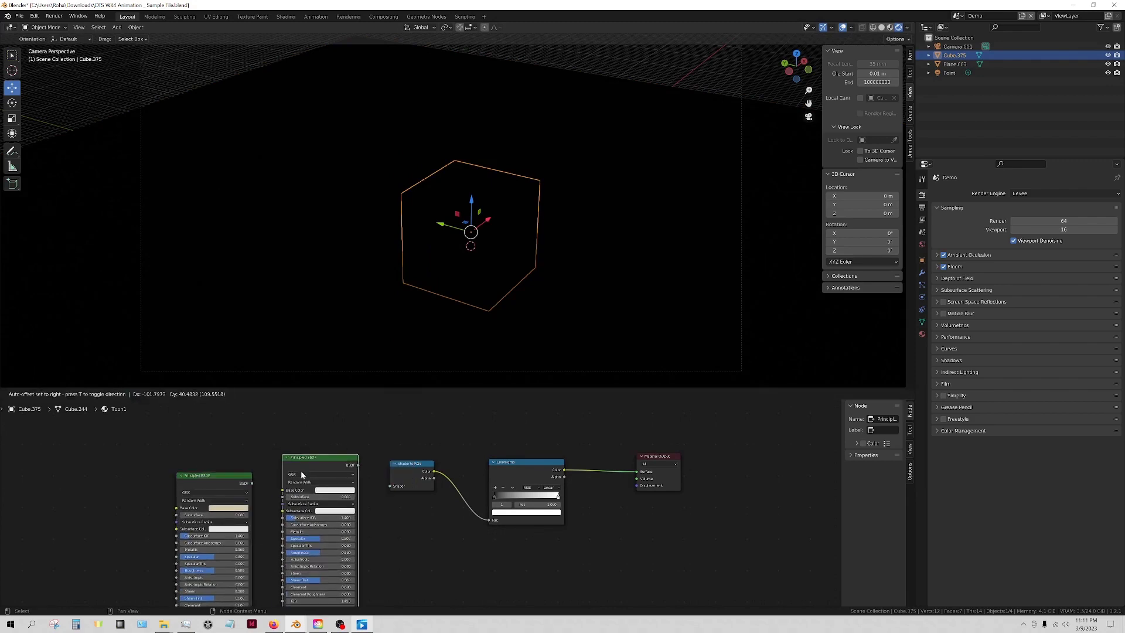
pyautogui.click(358, 468)
pyautogui.moveTo(358, 465); pyautogui.dragTo(389, 486)
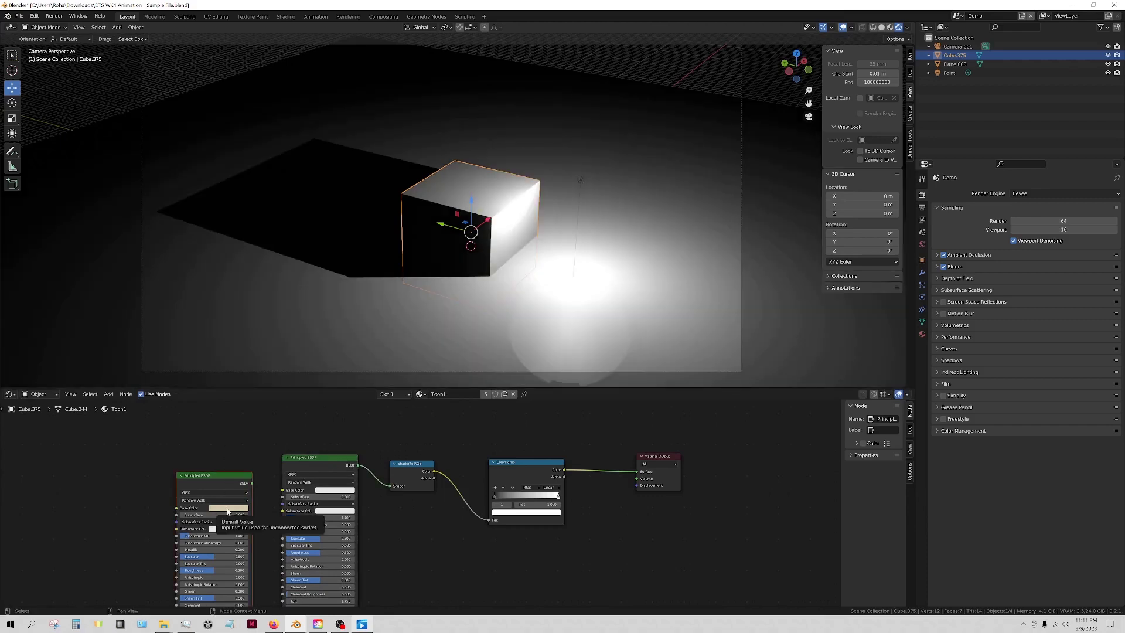
pyautogui.click(581, 180)
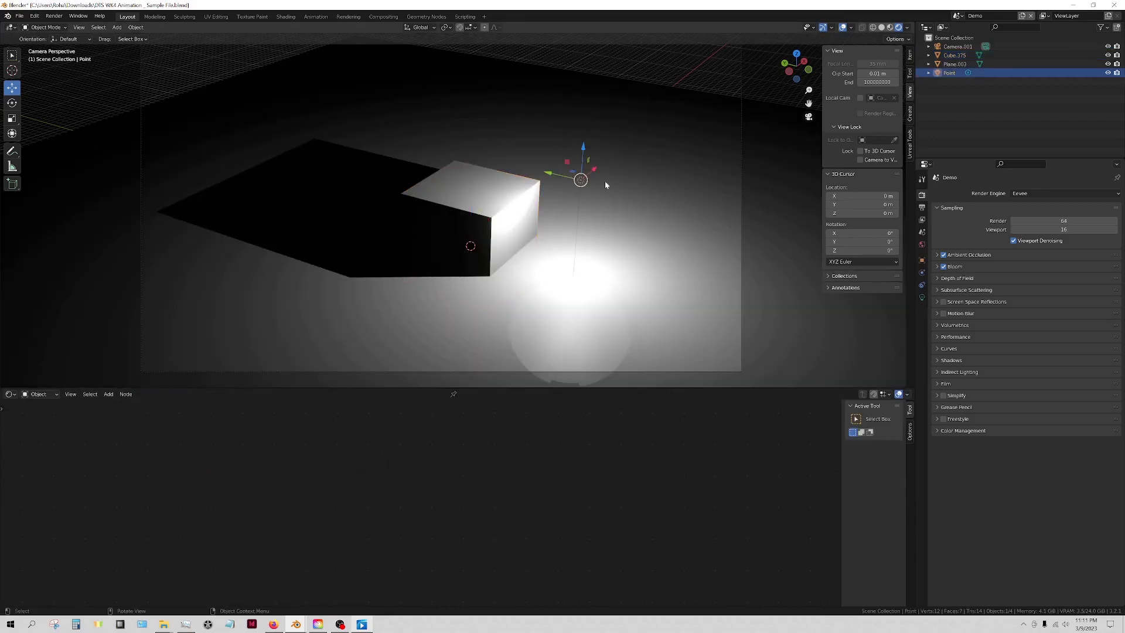
# Give the point light a 0.01 m radius and move it up and to the right
pyautogui.click(922, 297)
pyautogui.moveTo(1060, 295); pyautogui.dragTo(1046, 299)
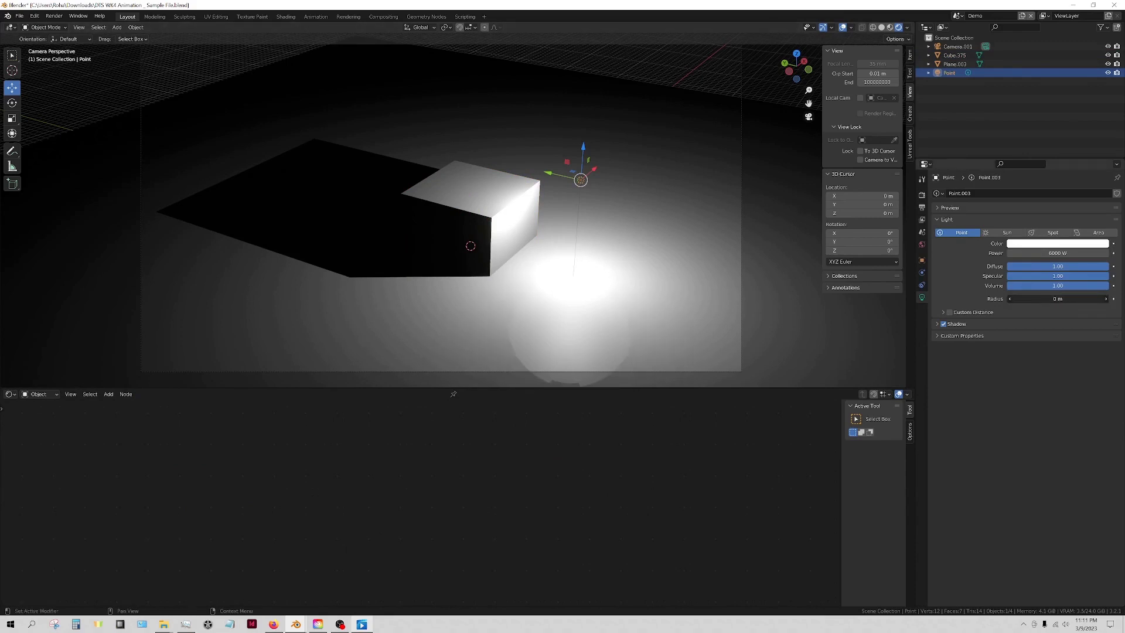
pyautogui.moveTo(596, 161); pyautogui.dragTo(606, 141)
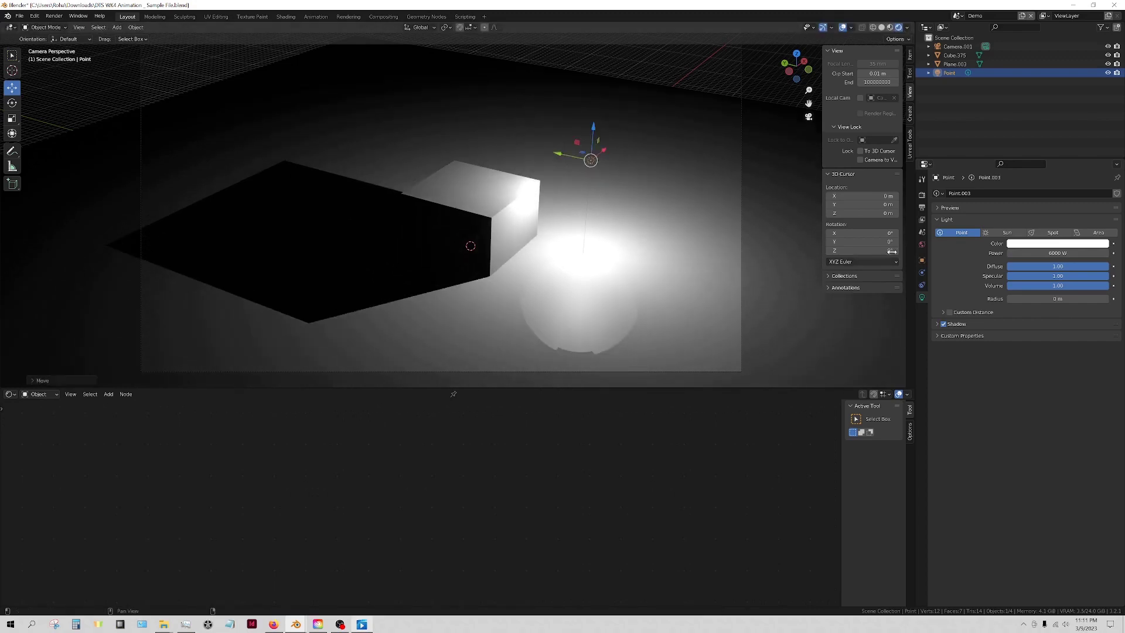
pyautogui.click(1107, 299)
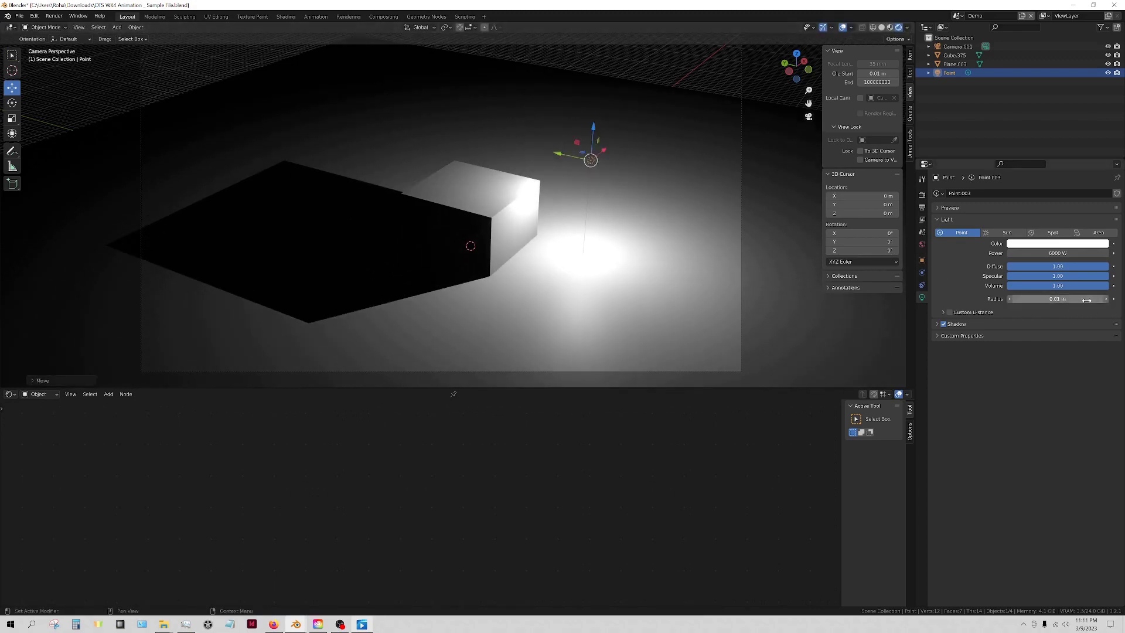
# Reselect the cube and shift the Shader to RGB and ColorRamp nodes up-left
pyautogui.click(479, 280)
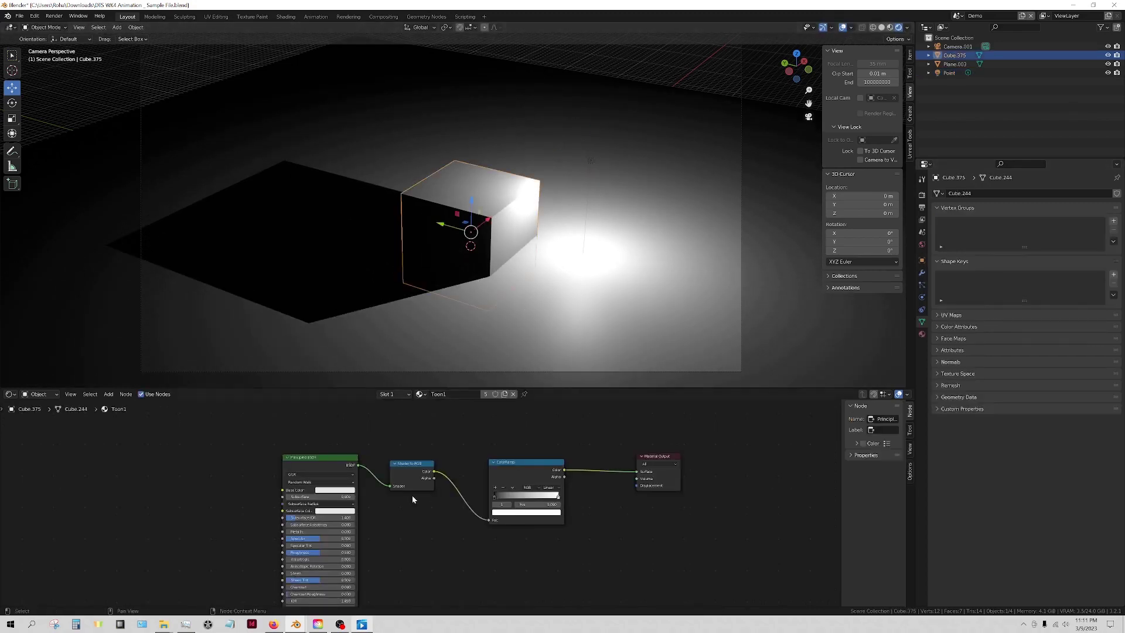
pyautogui.moveTo(411, 466); pyautogui.dragTo(402, 448)
pyautogui.moveTo(514, 469); pyautogui.dragTo(503, 433)
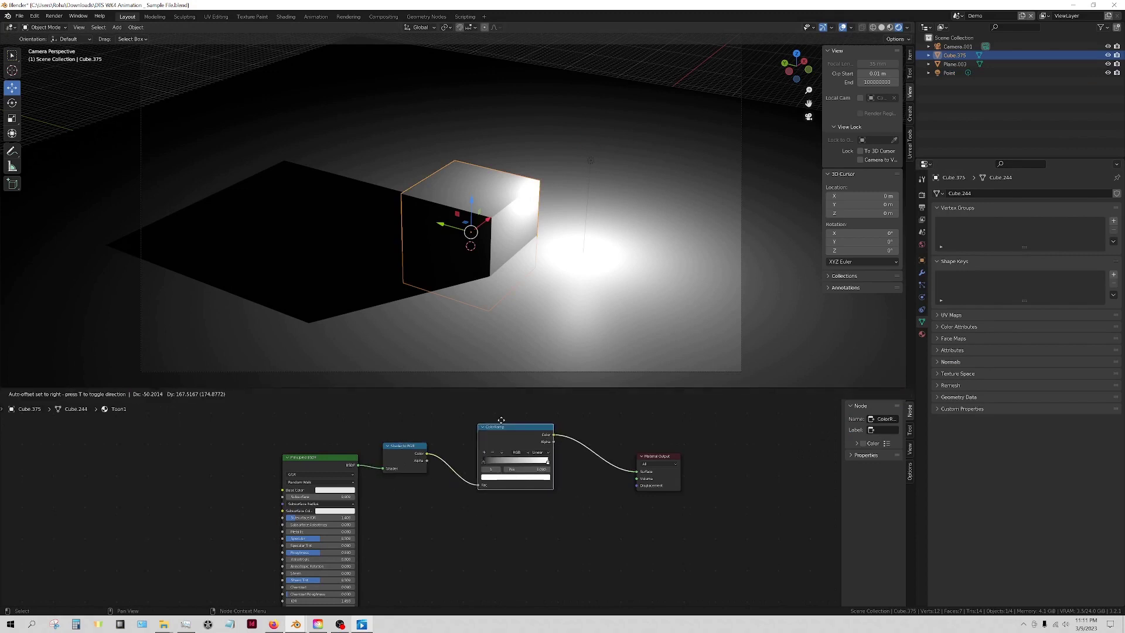
# Colour the ColorRamp's light right stop pink
pyautogui.moveTo(547, 462); pyautogui.dragTo(544, 470, button='middle')
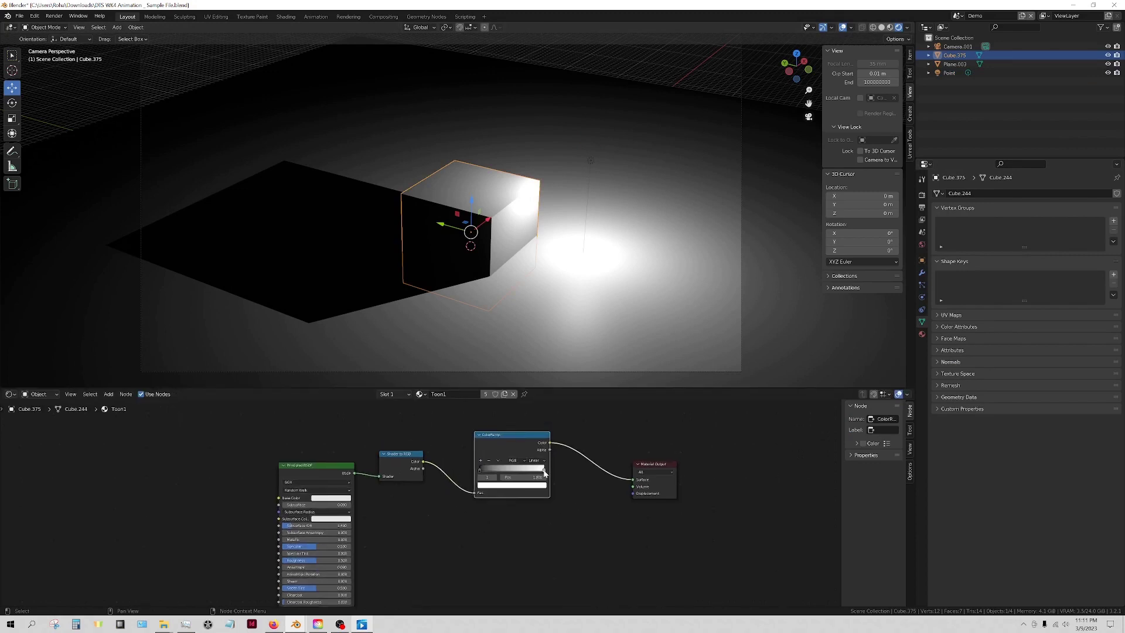
pyautogui.click(520, 485)
pyautogui.hotkey('ctrl', 'v')
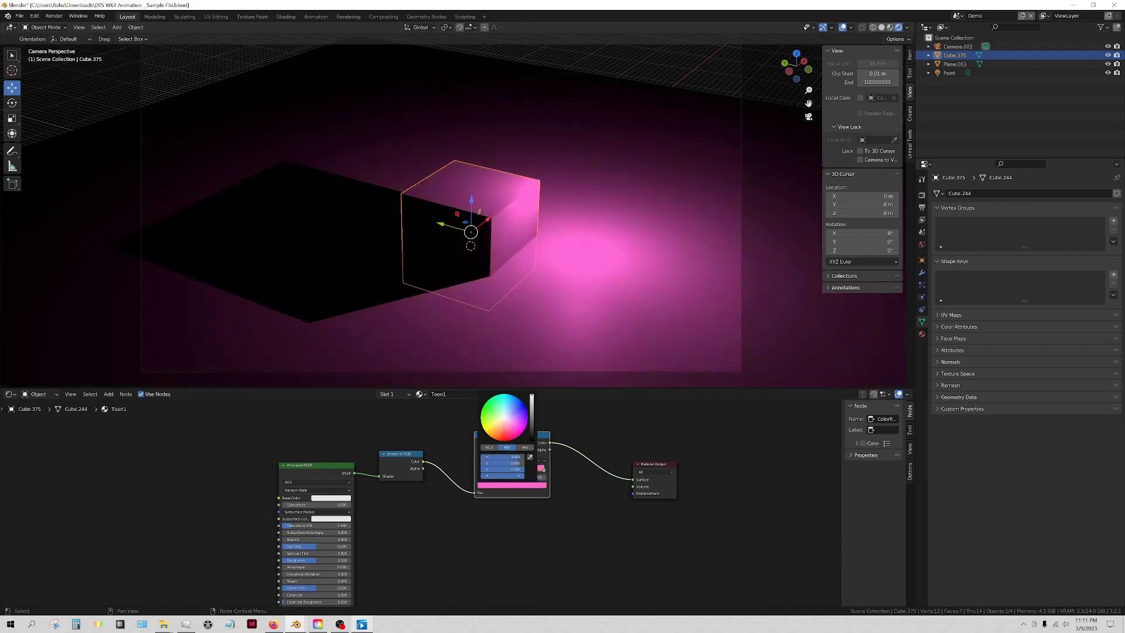
pyautogui.moveTo(522, 422); pyautogui.dragTo(511, 429)
# Colour the ColorRamp's dark left stop a saturated deep blue
pyautogui.click(480, 471)
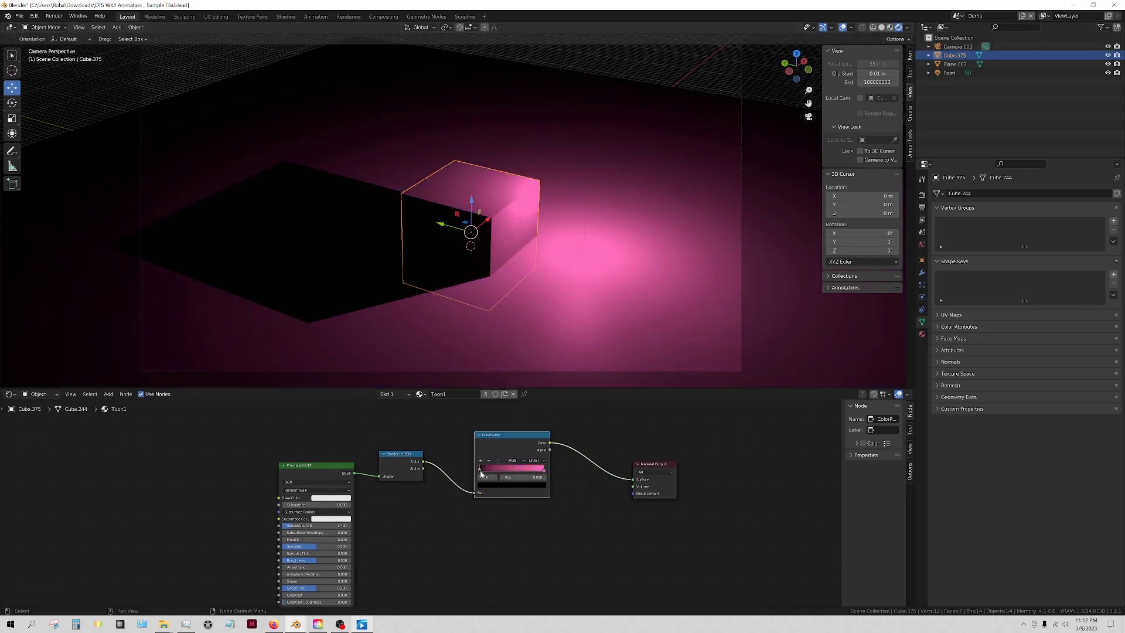
pyautogui.click(486, 488)
pyautogui.hotkey('ctrl', 'v')
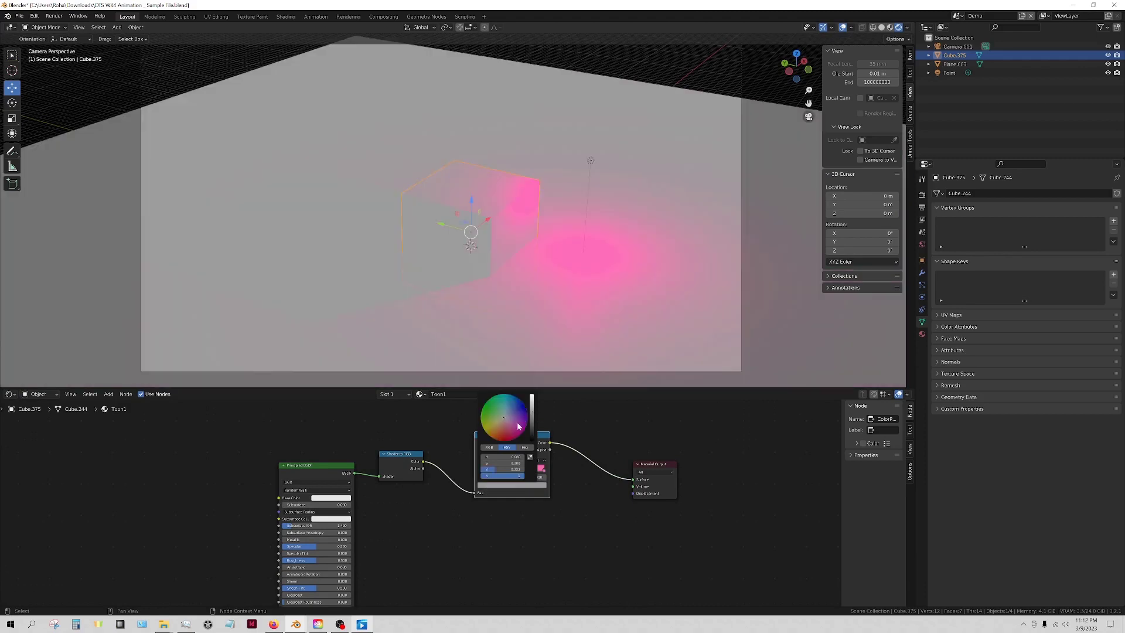
pyautogui.moveTo(502, 429); pyautogui.dragTo(527, 410)
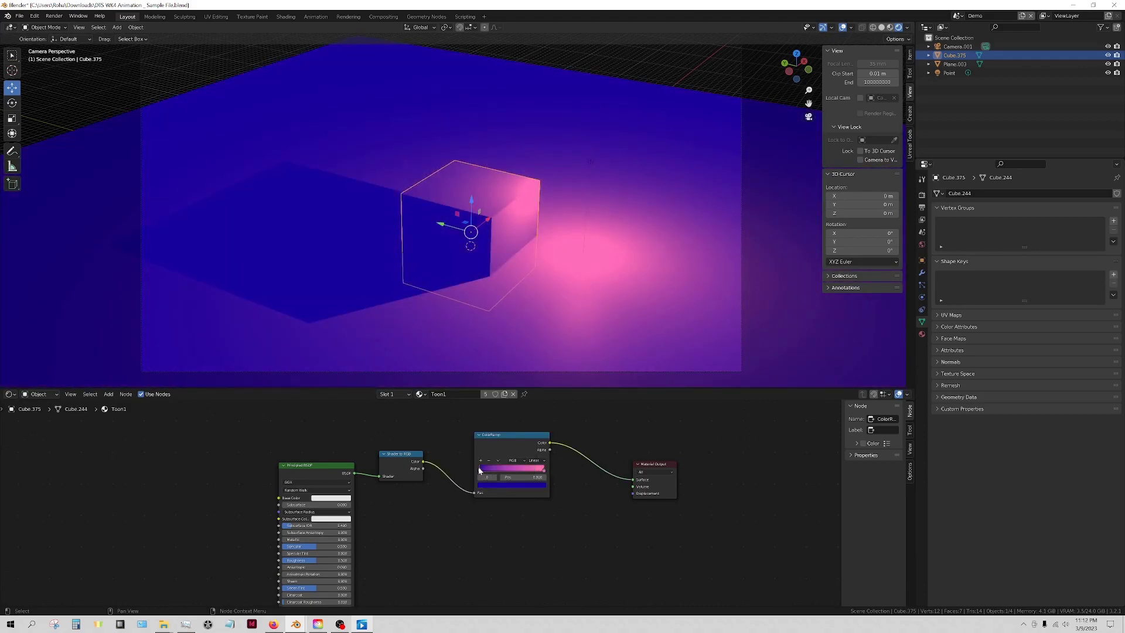
# Grab the point light to a new spot, then select the plane to view its Toon1 nodes
pyautogui.click(589, 161)
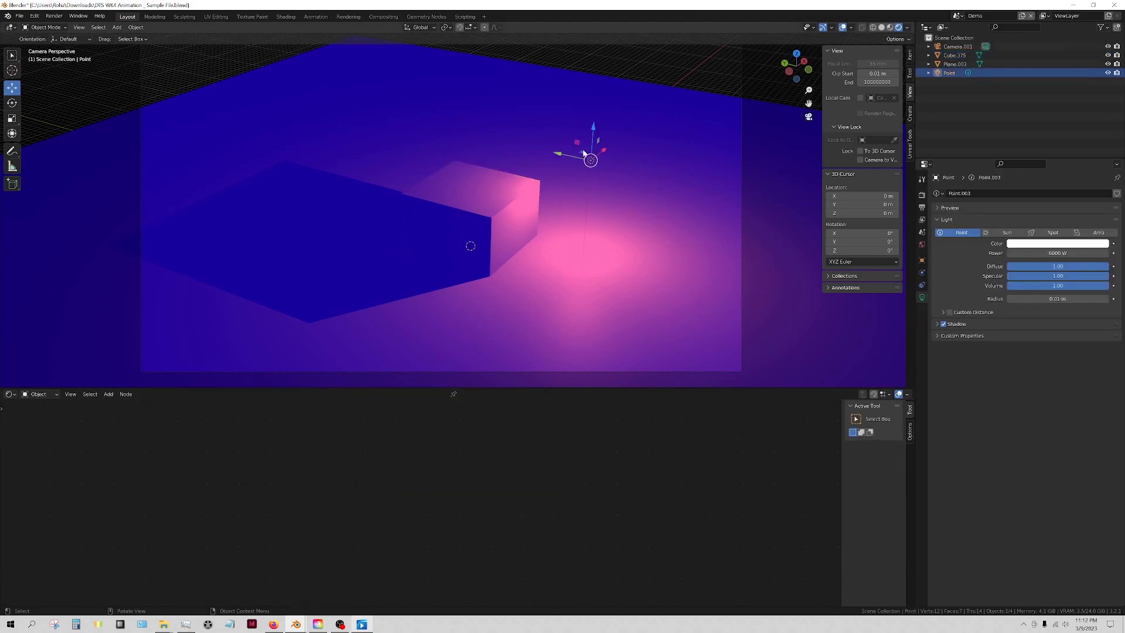
pyautogui.press('g')
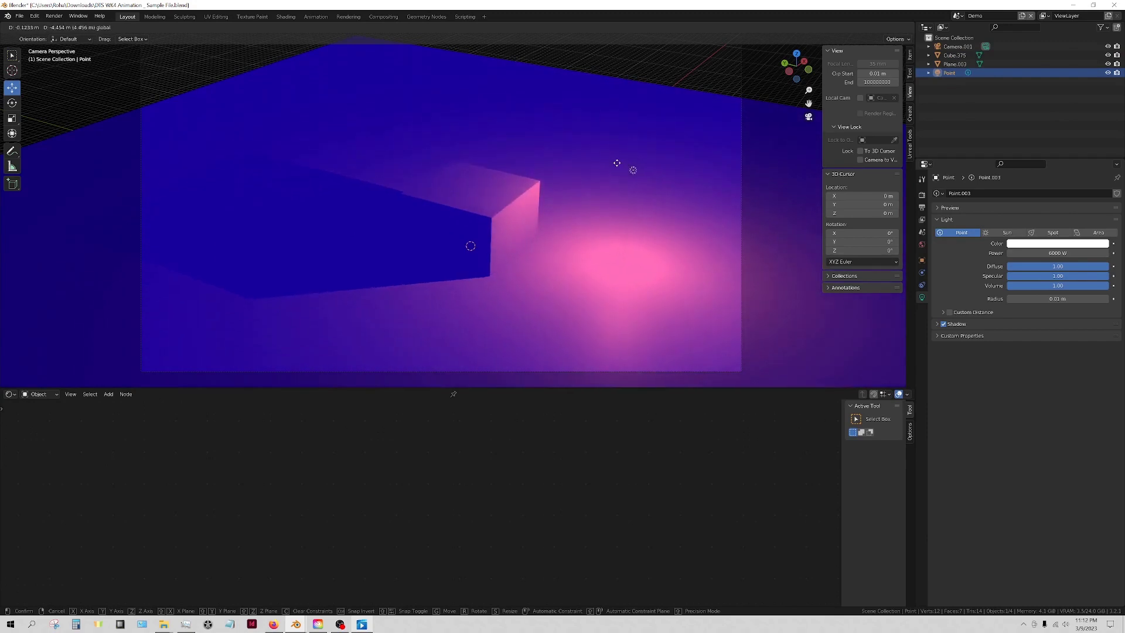
pyautogui.click(604, 177)
pyautogui.click(494, 268)
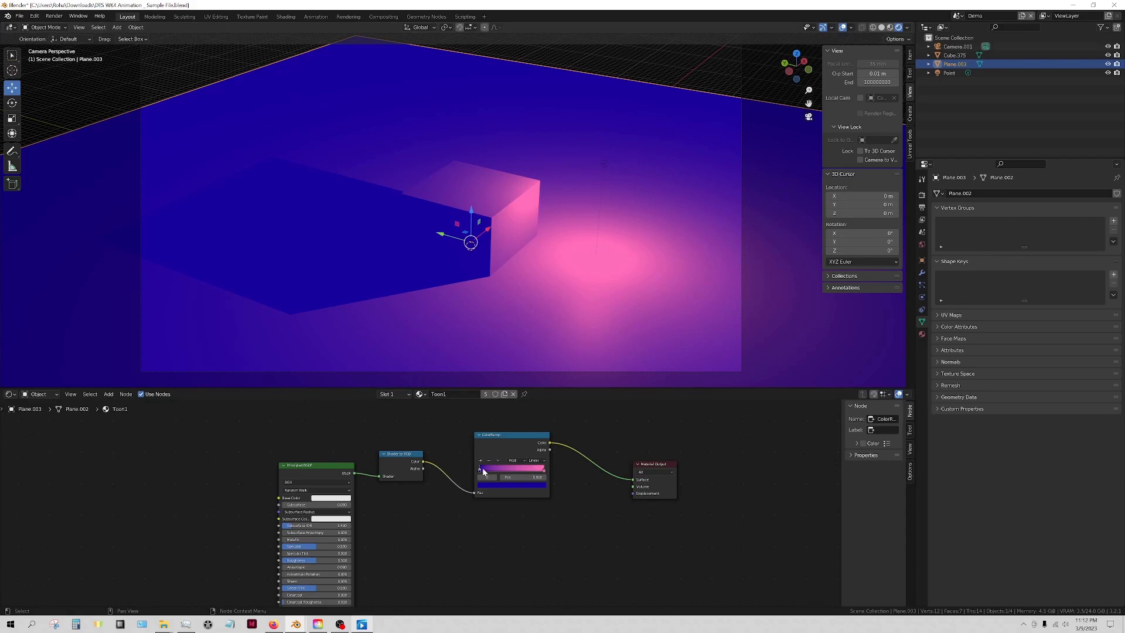
# Set the Toon1 ColorRamp interpolation to Constant, then grab the point light again
pyautogui.scroll(2, 635, 559)
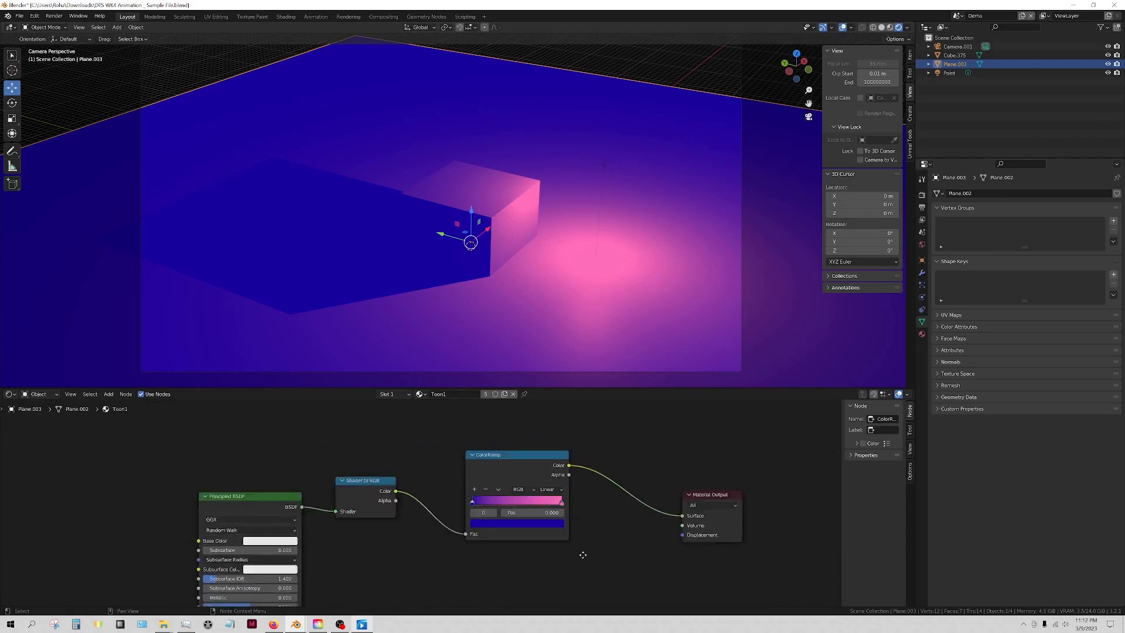
pyautogui.scroll(1, 635, 559)
pyautogui.click(530, 480)
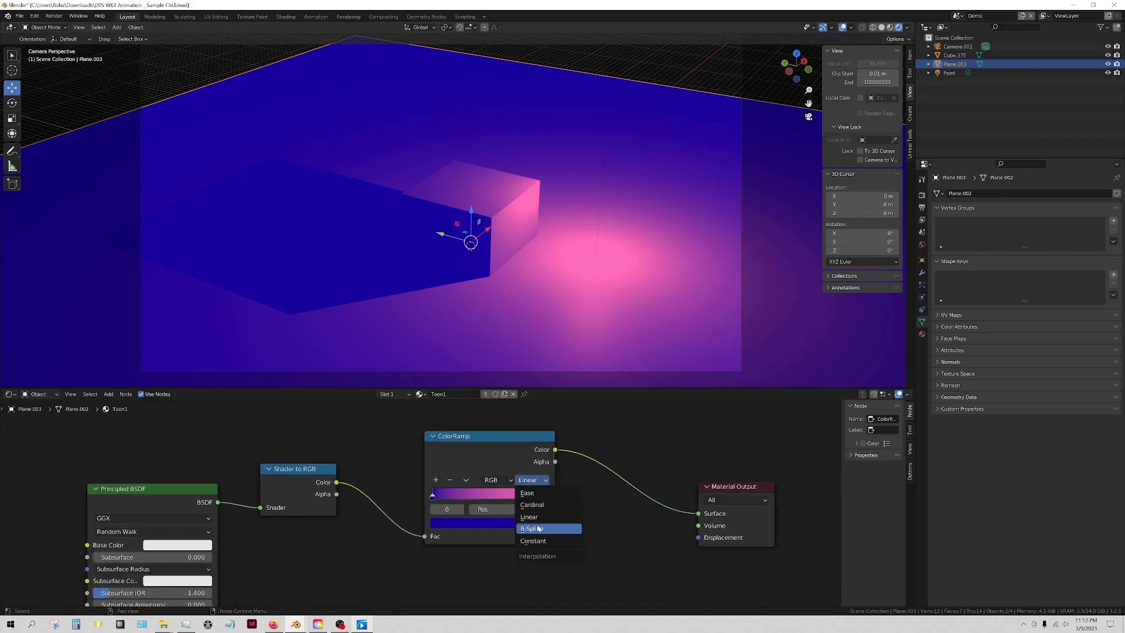
pyautogui.click(530, 517)
pyautogui.click(540, 480)
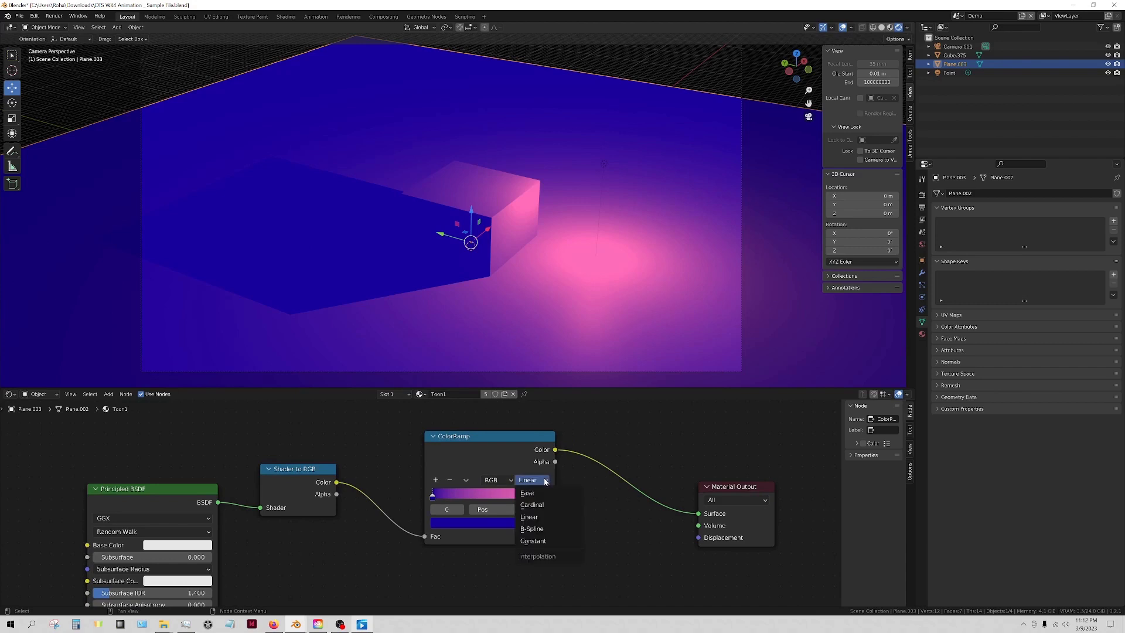
pyautogui.click(544, 542)
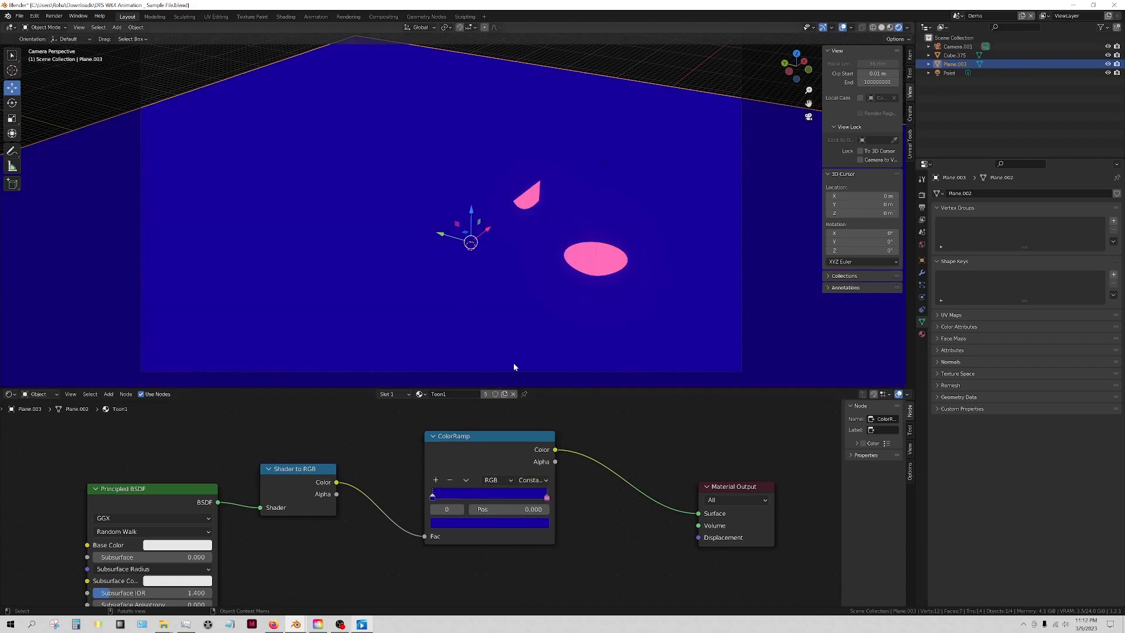
pyautogui.click(601, 162)
pyautogui.press('g')
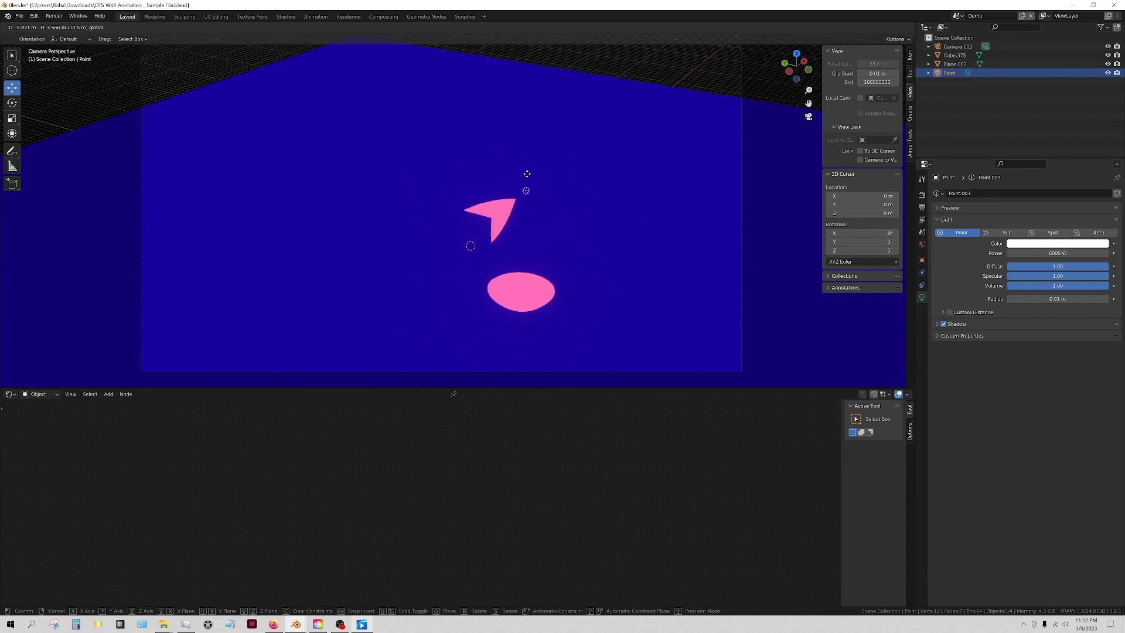
# Confirm the light's new position, change it to a Sun light, and rotate it
pyautogui.click(593, 165)
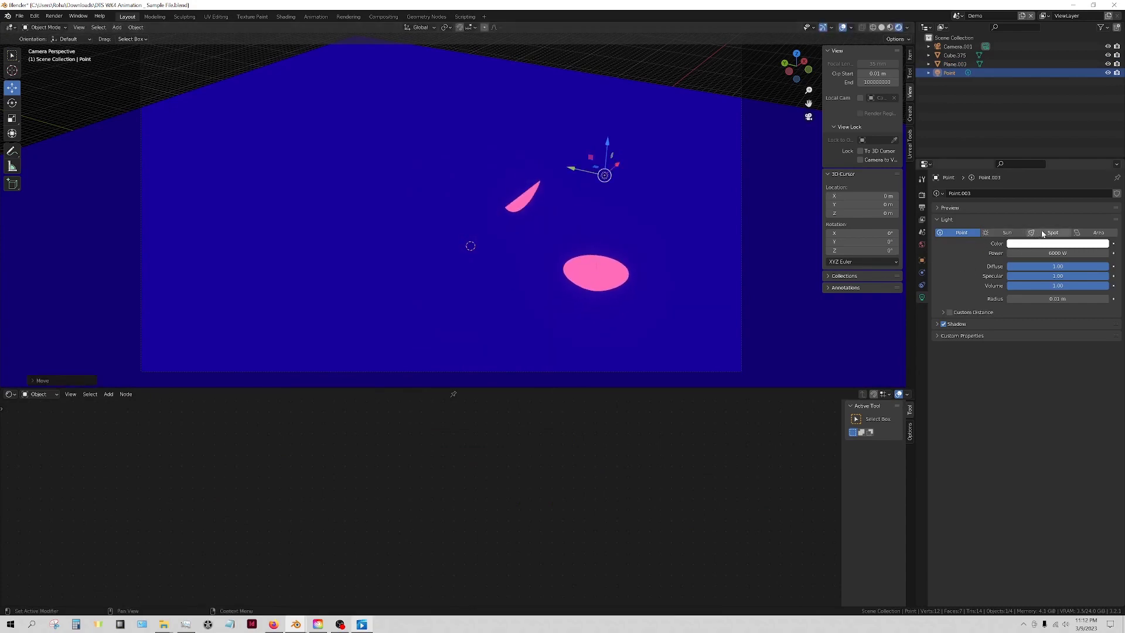
pyautogui.click(1006, 233)
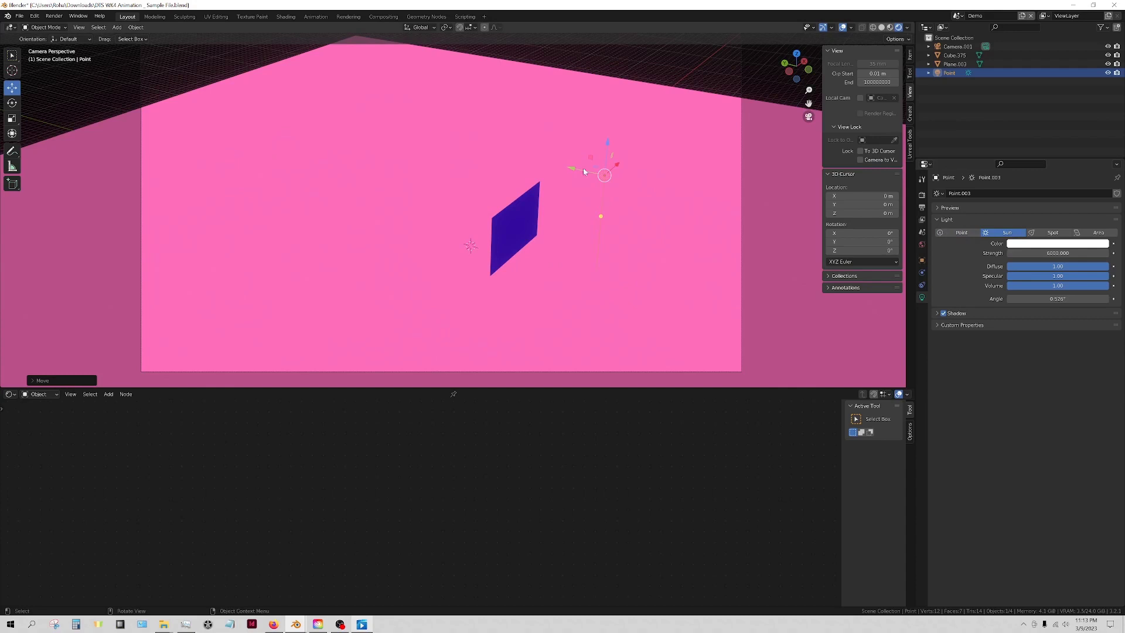
pyautogui.click(12, 102)
pyautogui.moveTo(637, 176)
pyautogui.mouseDown()
pyautogui.moveTo(658, 180)
pyautogui.moveTo(618, 192)
pyautogui.moveTo(659, 171)
pyautogui.moveTo(649, 160)
pyautogui.mouseUp()
# Set the Sun strength to 10 and tilt the light to reshape the cube's shadow
pyautogui.doubleClick(1013, 253)
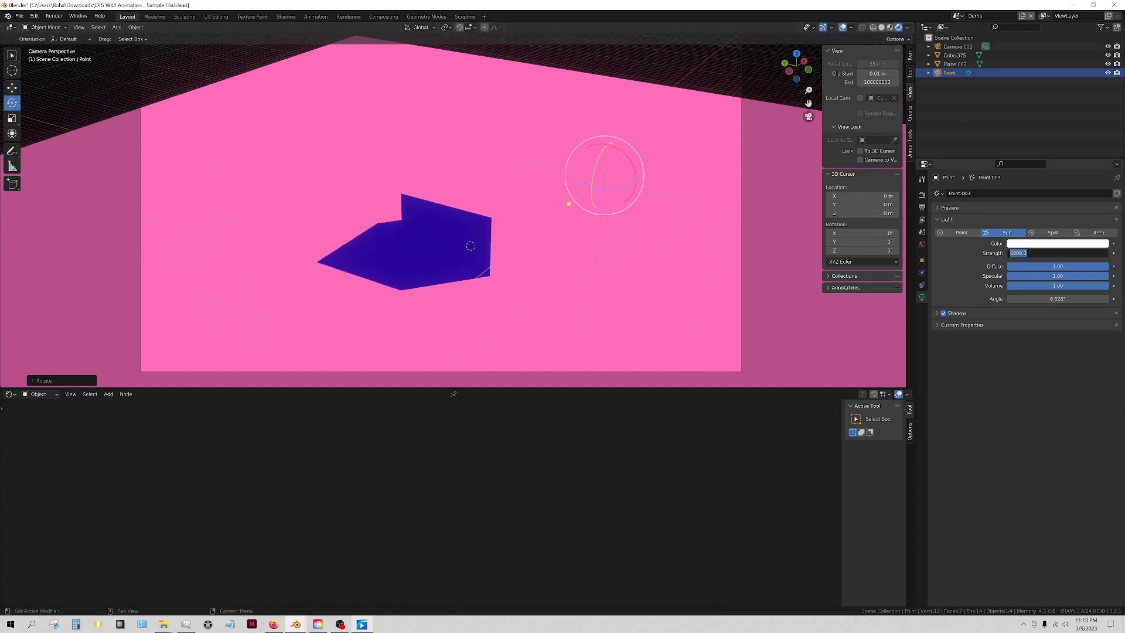
pyautogui.write('10')
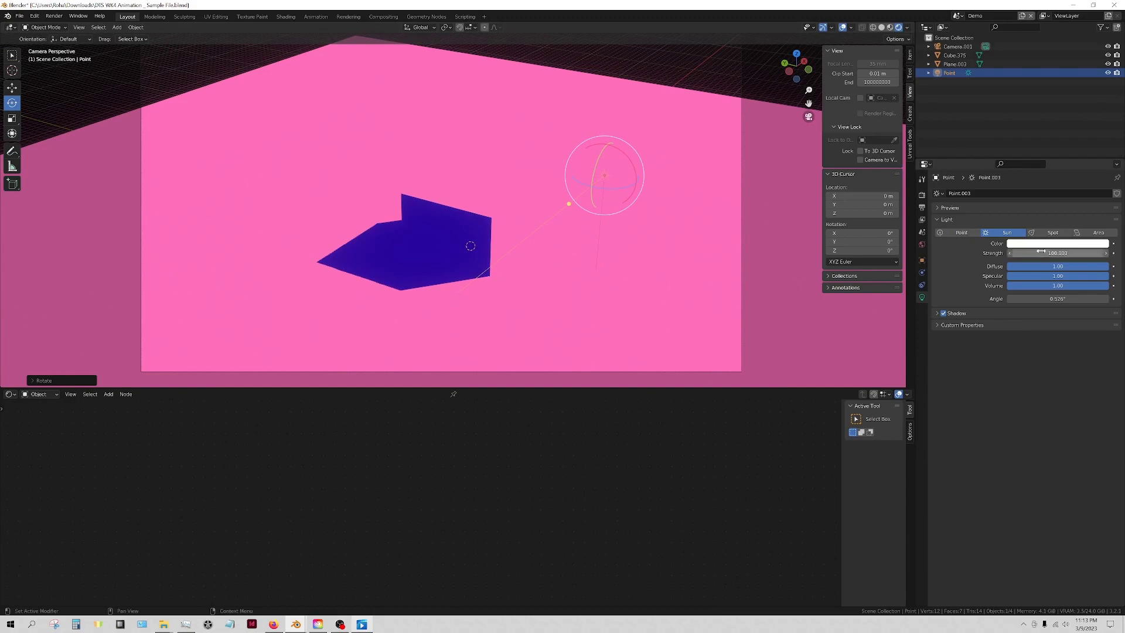
pyautogui.press('Delete')
pyautogui.press('Delete')
pyautogui.press('Delete')
pyautogui.press('Return')
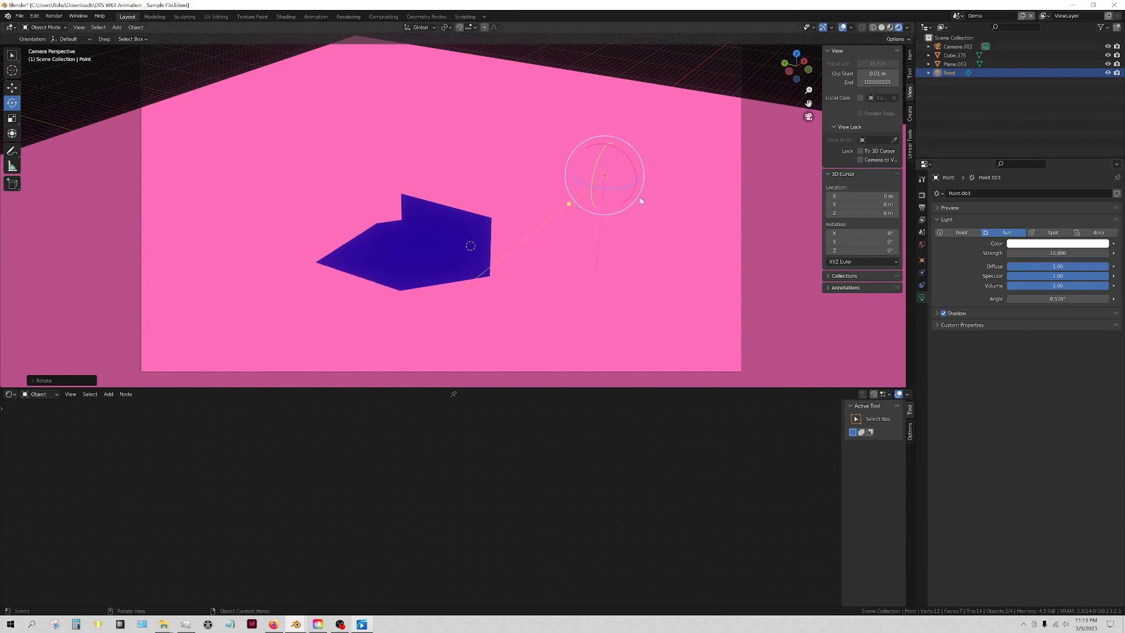
pyautogui.moveTo(615, 192)
pyautogui.mouseDown()
pyautogui.moveTo(645, 176)
pyautogui.moveTo(684, 96)
pyautogui.moveTo(665, 175)
pyautogui.moveTo(593, 199)
pyautogui.moveTo(673, 174)
pyautogui.moveTo(585, 188)
pyautogui.moveTo(618, 191)
pyautogui.mouseUp()
# Move the plane's right ramp stop to 0.794 and rotate the sun light
pyautogui.click(539, 296)
pyautogui.moveTo(548, 497); pyautogui.dragTo(502, 502)
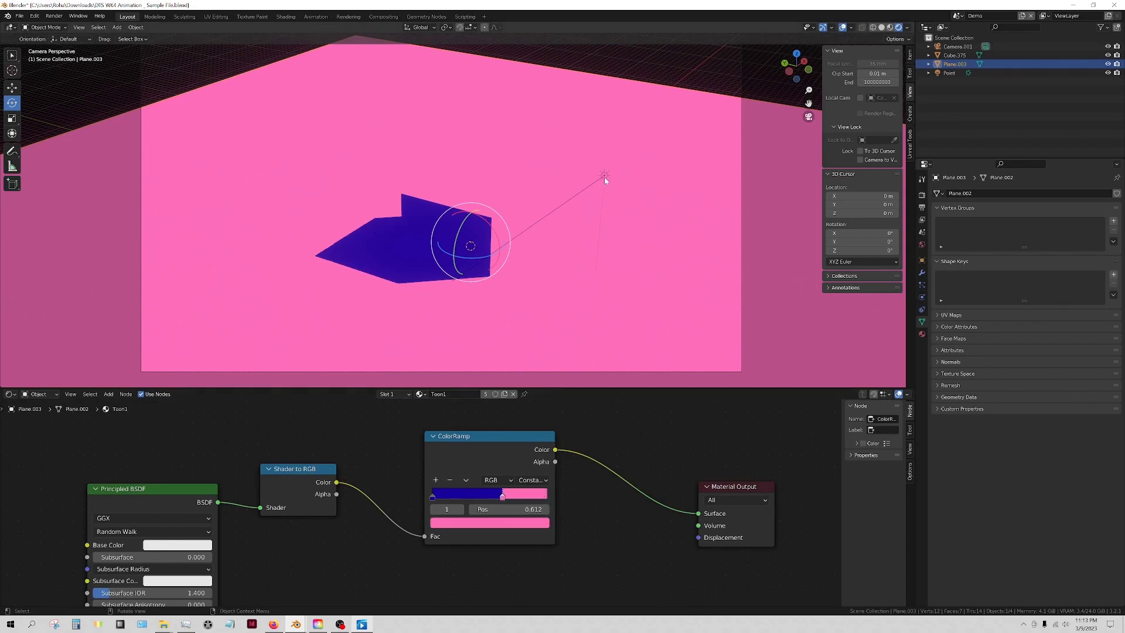
pyautogui.click(593, 197)
pyautogui.moveTo(593, 197); pyautogui.dragTo(606, 181)
# Add a green stop to the cube's ramp, placing green near 0.406 and pink at 0.788
pyautogui.click(451, 240)
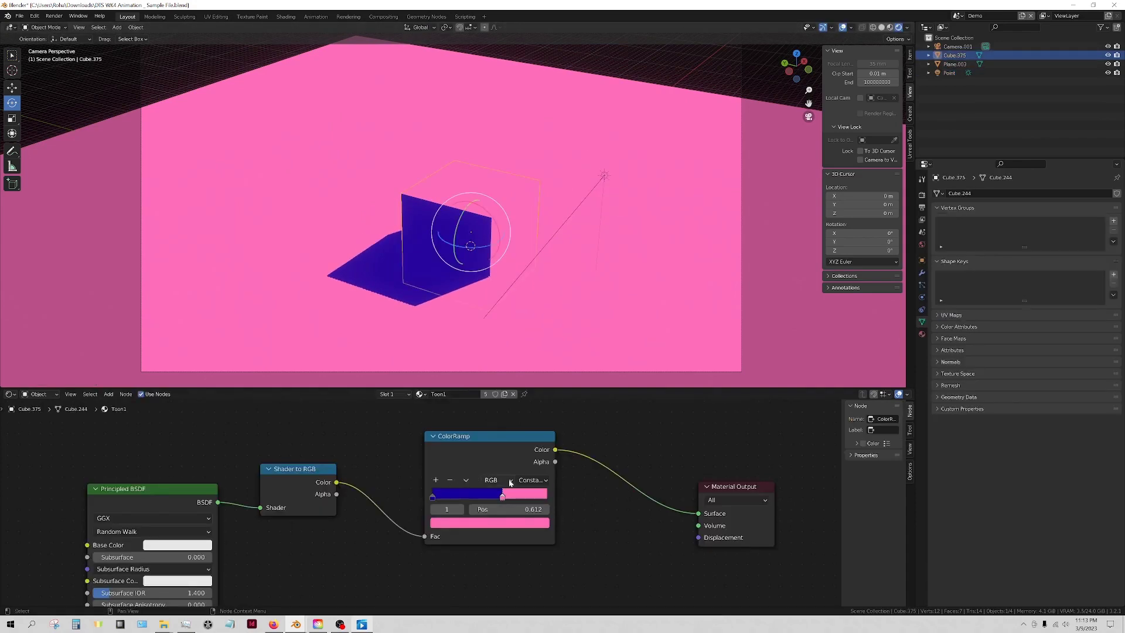
pyautogui.click(437, 481)
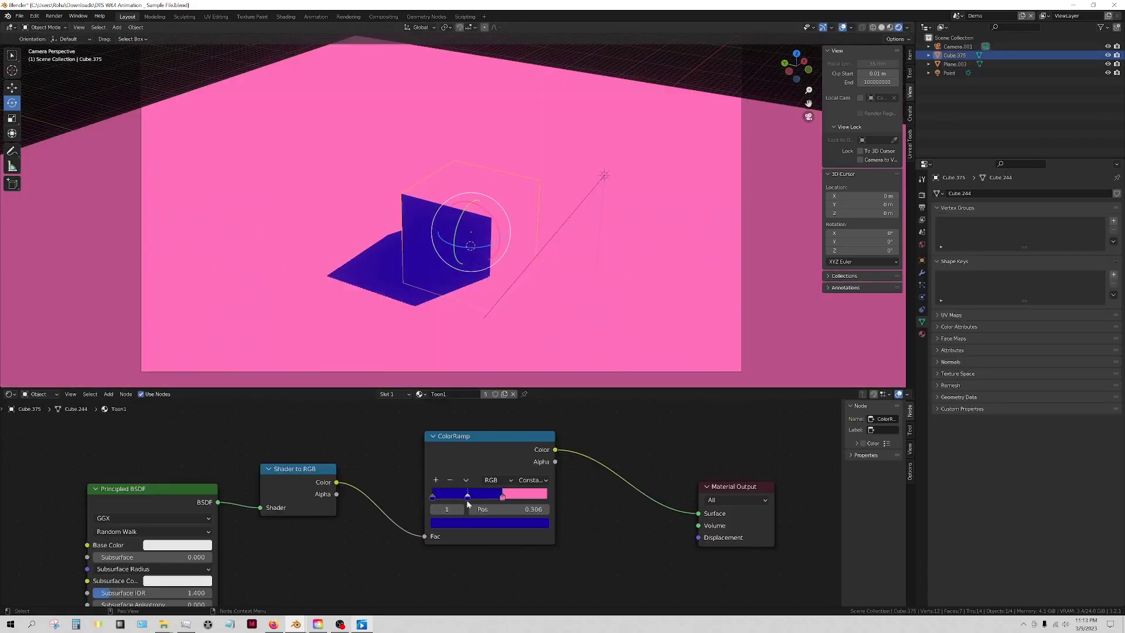
pyautogui.click(478, 523)
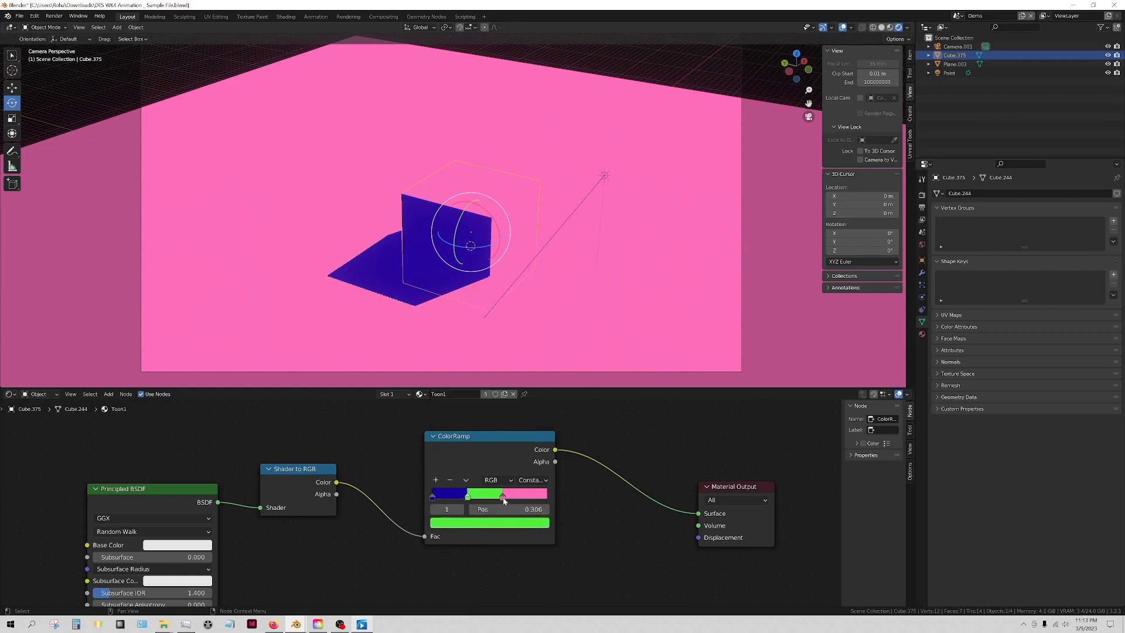
pyautogui.moveTo(469, 502); pyautogui.dragTo(467, 503)
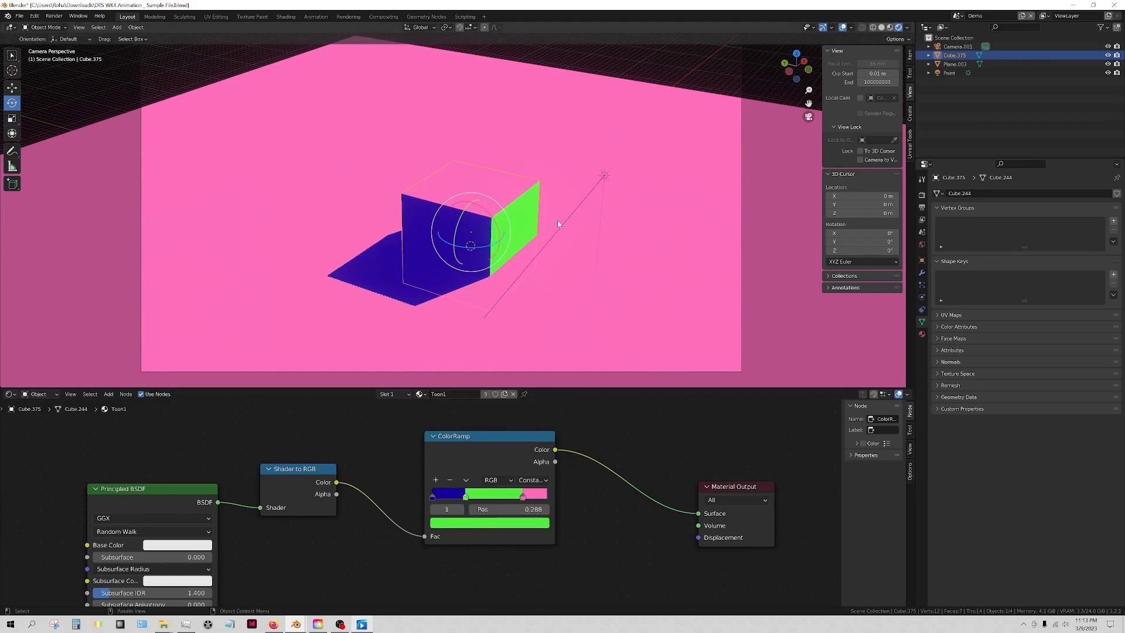
pyautogui.moveTo(466, 497); pyautogui.dragTo(525, 498)
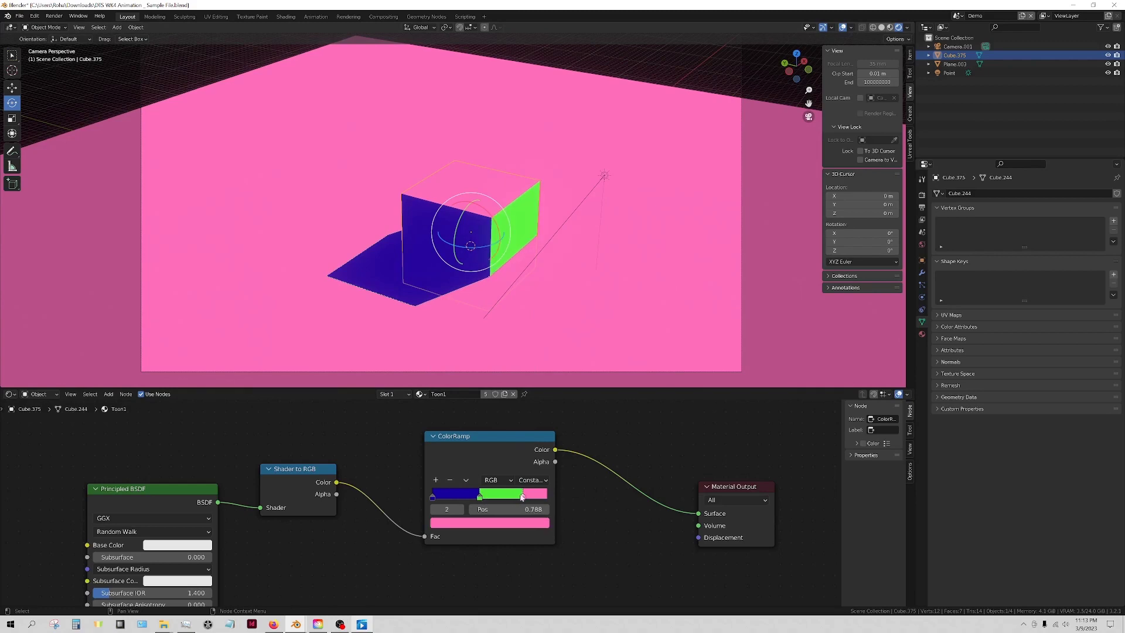
pyautogui.moveTo(522, 497)
pyautogui.mouseDown()
pyautogui.moveTo(535, 496)
pyautogui.moveTo(509, 497)
pyautogui.mouseUp()
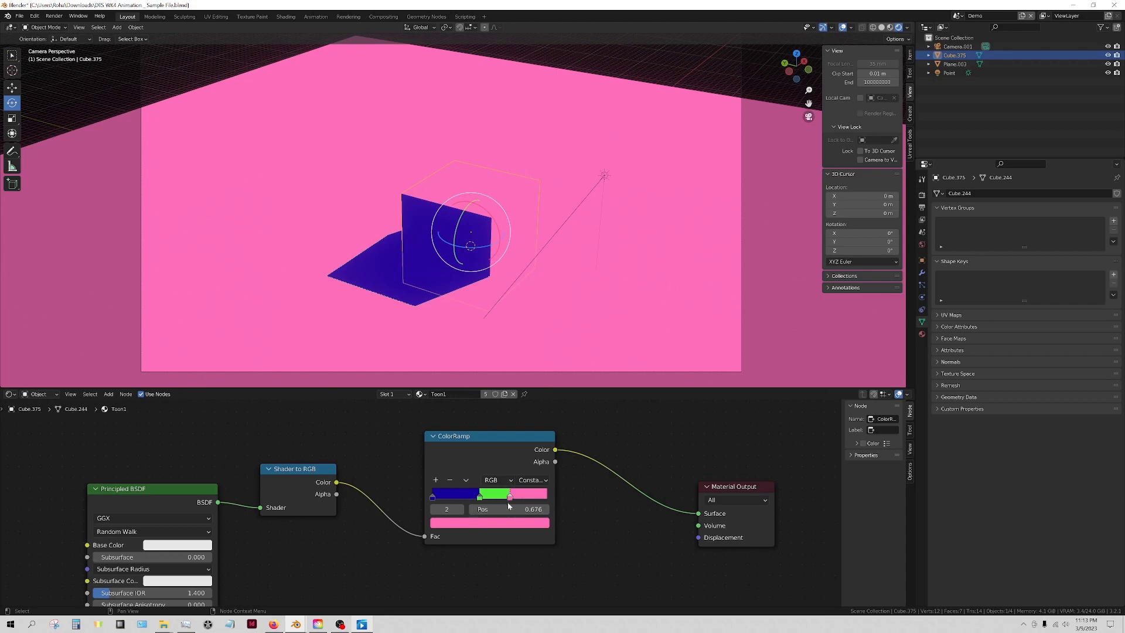
pyautogui.moveTo(510, 497); pyautogui.dragTo(522, 497)
pyautogui.click(534, 480)
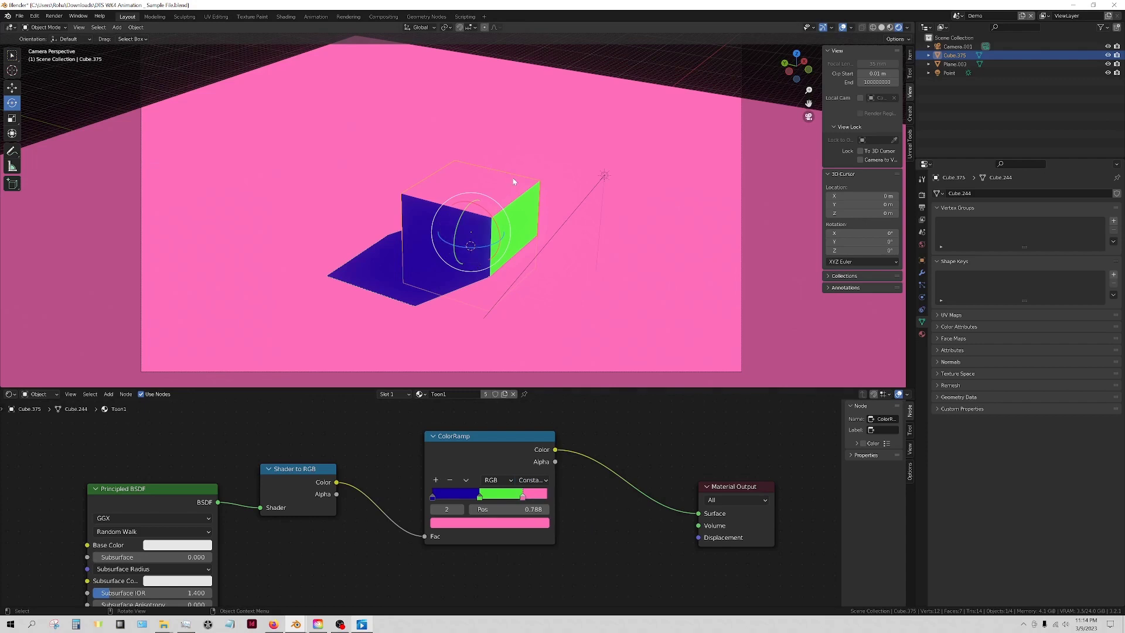
# Switch the cube's ramp interpolation to Ease, then Linear, rotating the cube to a new angle
pyautogui.click(534, 480)
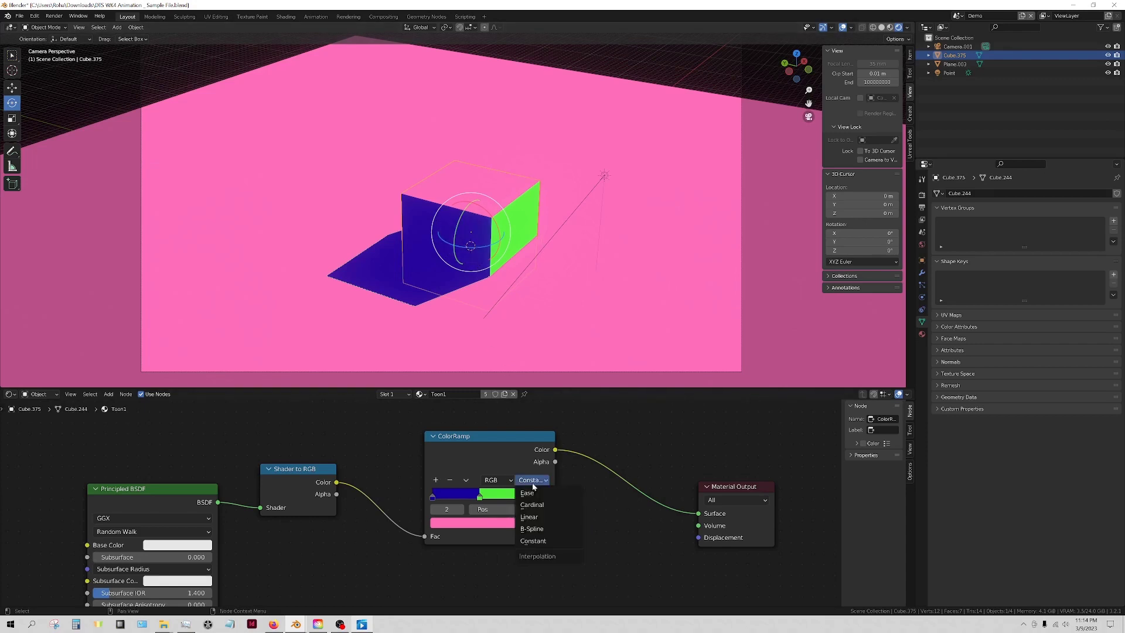
pyautogui.click(530, 491)
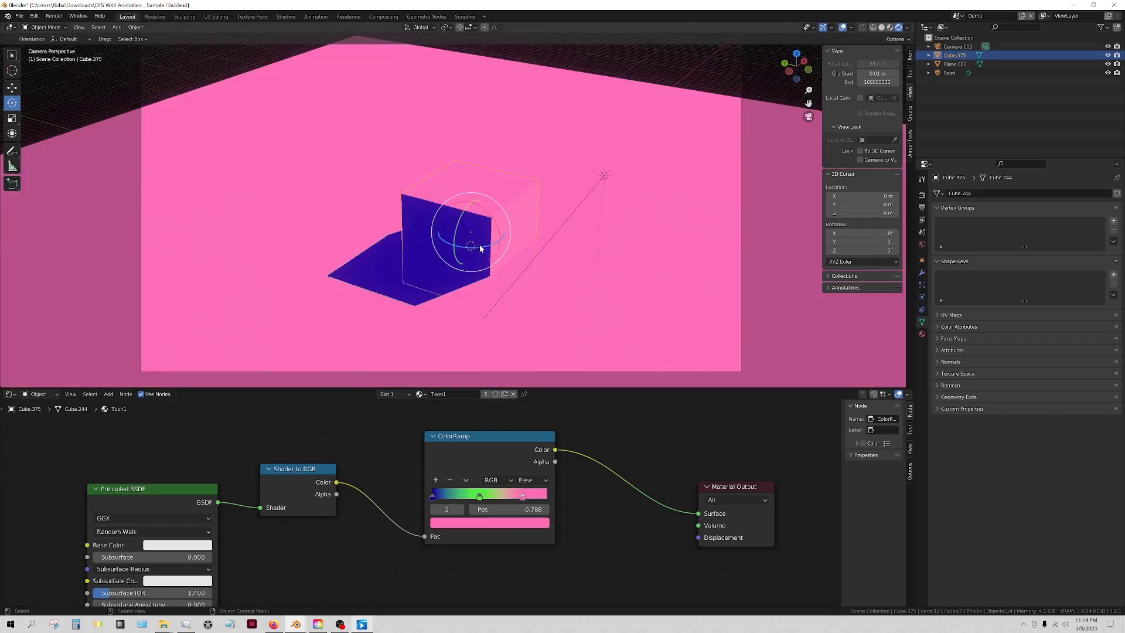
pyautogui.moveTo(499, 242); pyautogui.dragTo(485, 256)
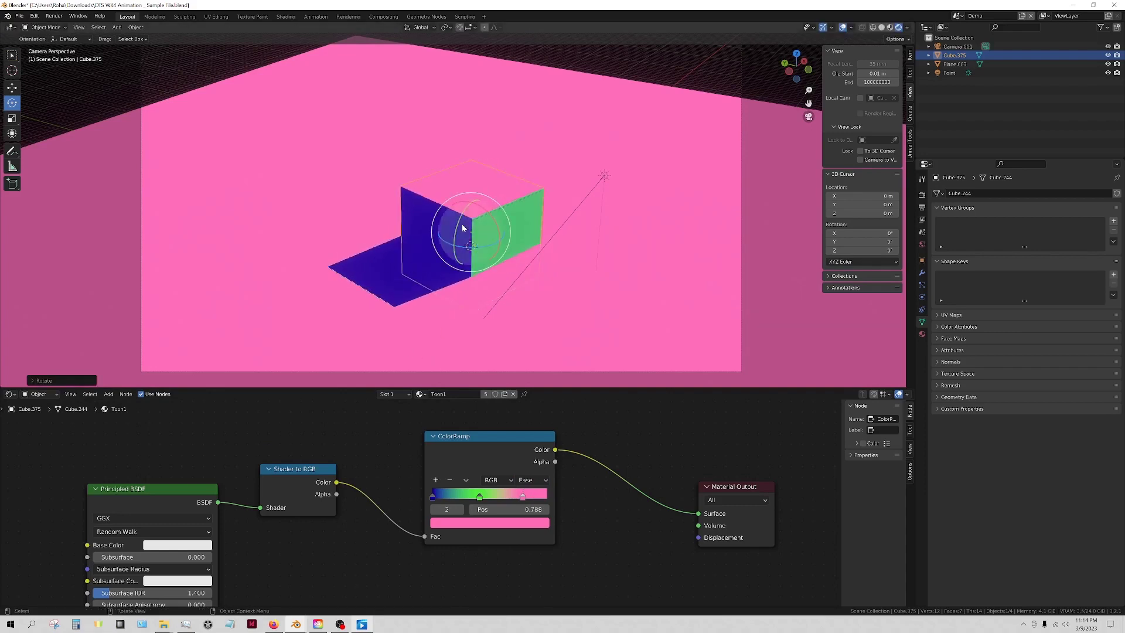
pyautogui.click(527, 480)
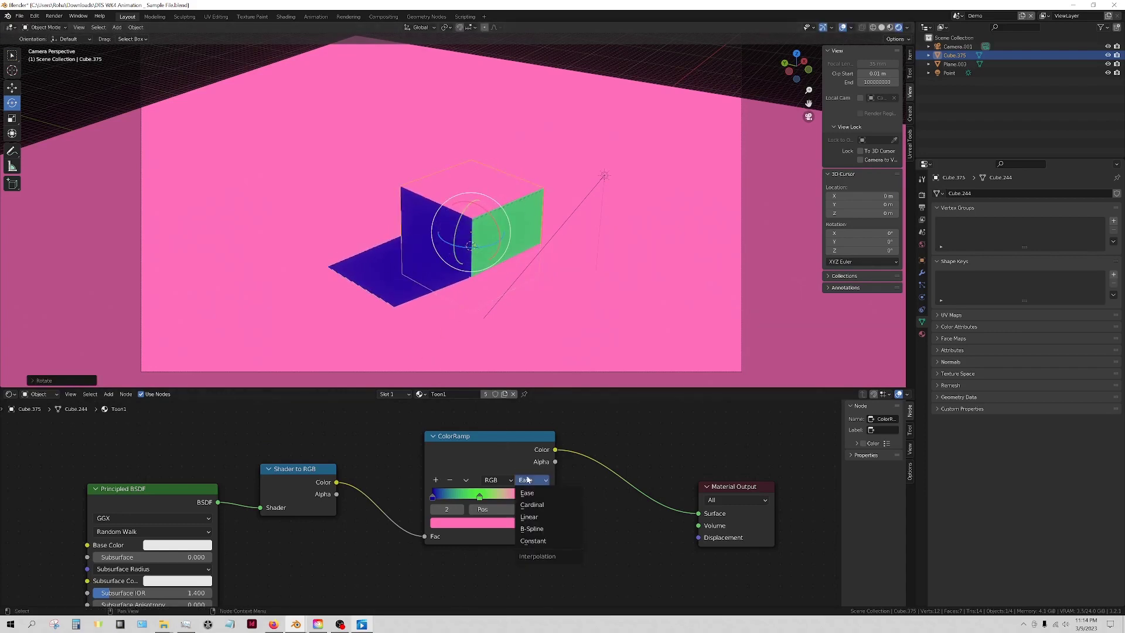
pyautogui.click(536, 518)
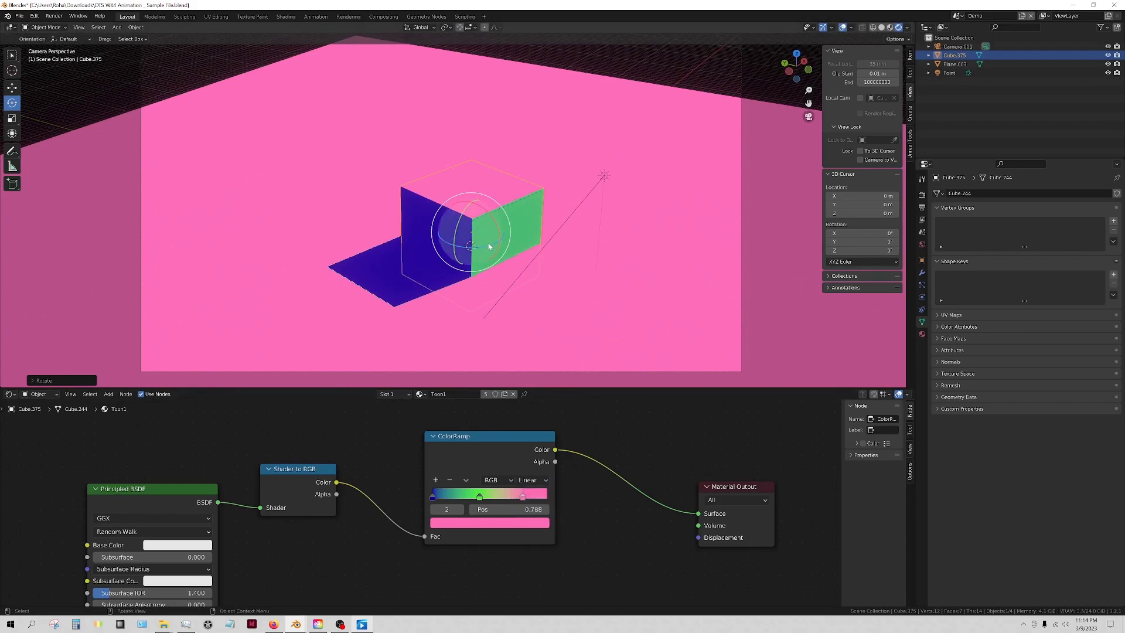
pyautogui.moveTo(489, 246); pyautogui.dragTo(598, 175)
# Change the light to a Point light, setting power to 1000 W and then 10000 W
pyautogui.click(604, 175)
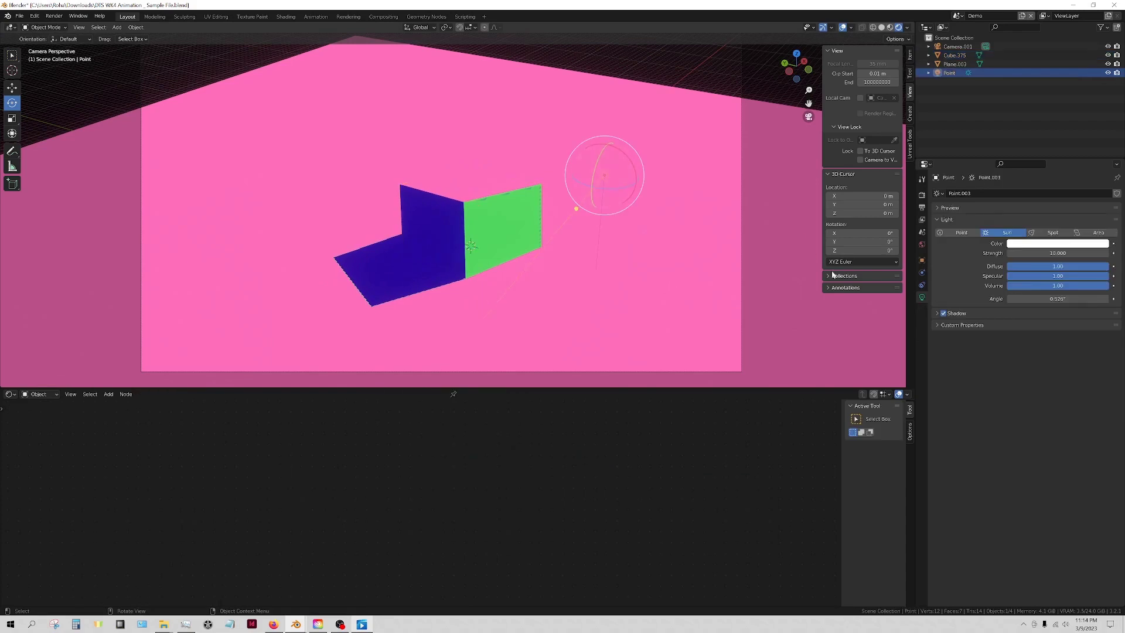
pyautogui.click(962, 233)
pyautogui.click(1042, 253)
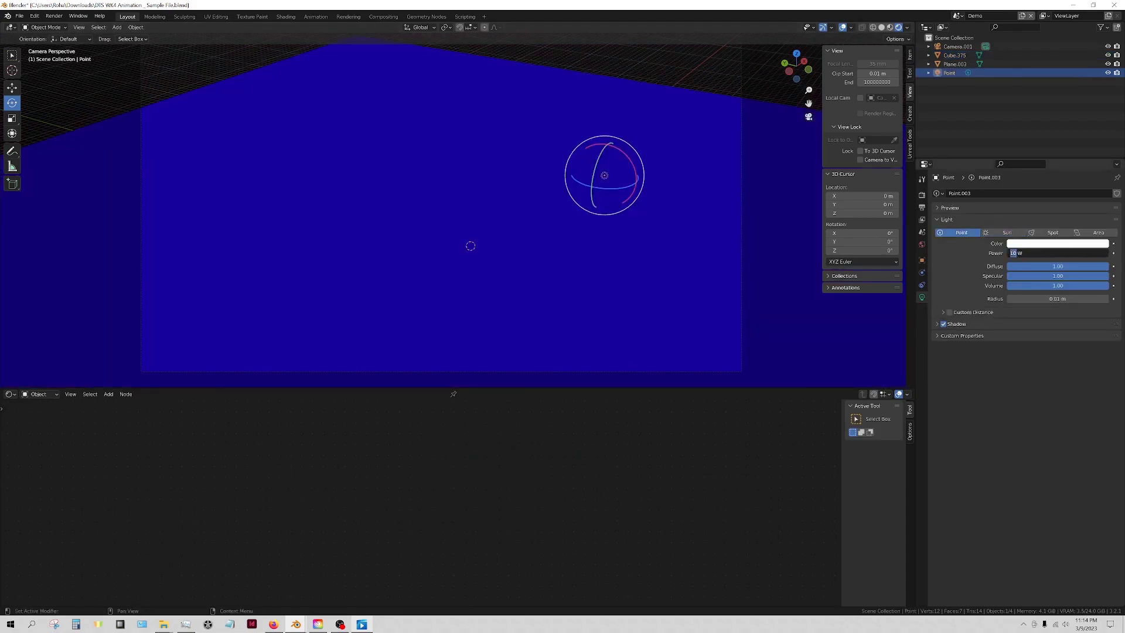
pyautogui.write('1000')
pyautogui.press('Return')
pyautogui.click(1045, 254)
pyautogui.write('10000')
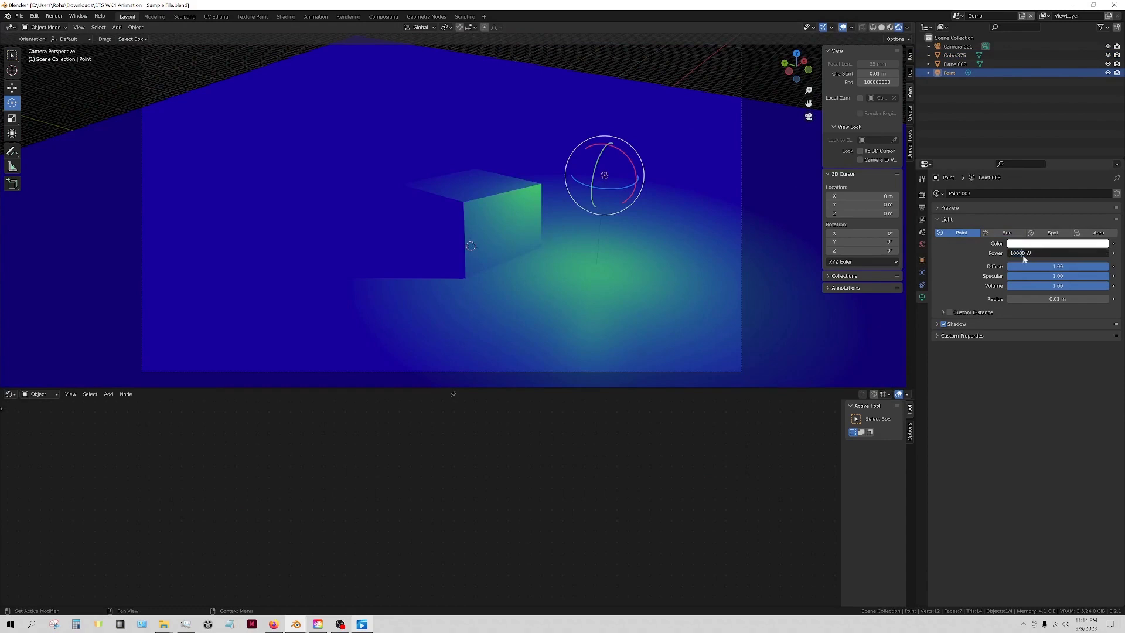
pyautogui.press('Return')
# On the cube's ramp, try Ease then Linear interpolation and move the pink stop to 1.000
pyautogui.click(504, 216)
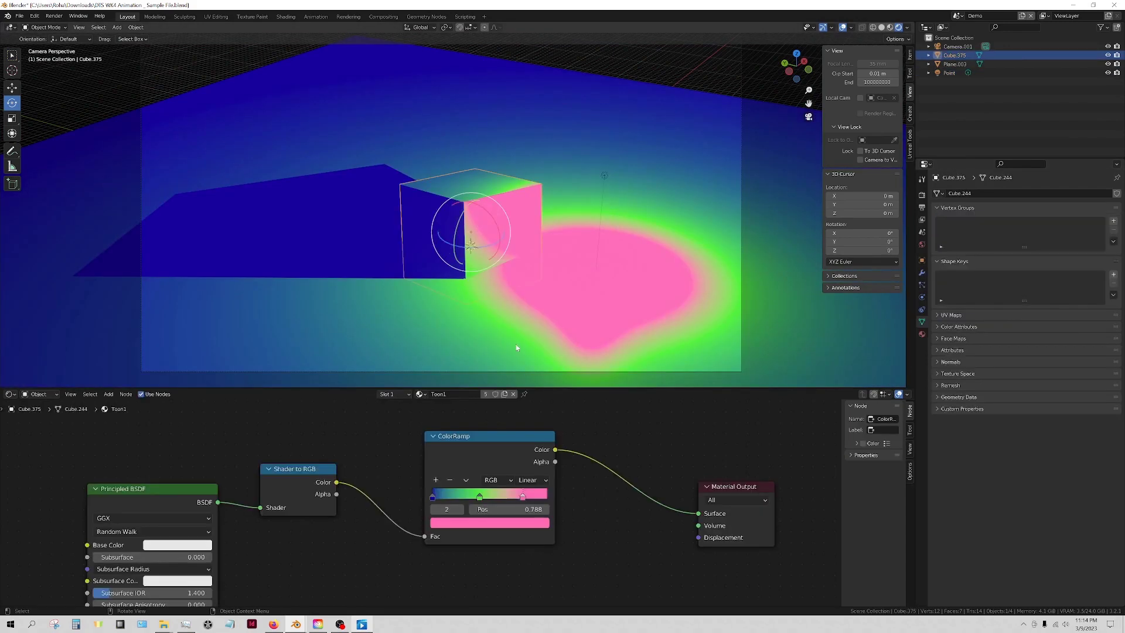
pyautogui.click(530, 480)
pyautogui.click(540, 495)
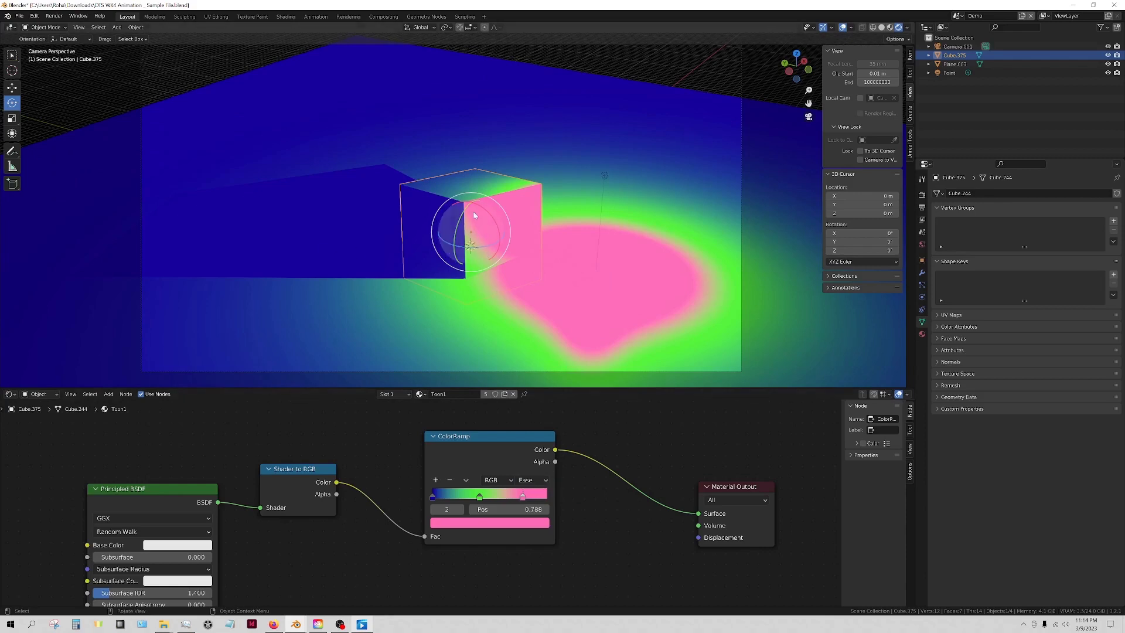
pyautogui.click(531, 480)
pyautogui.click(550, 518)
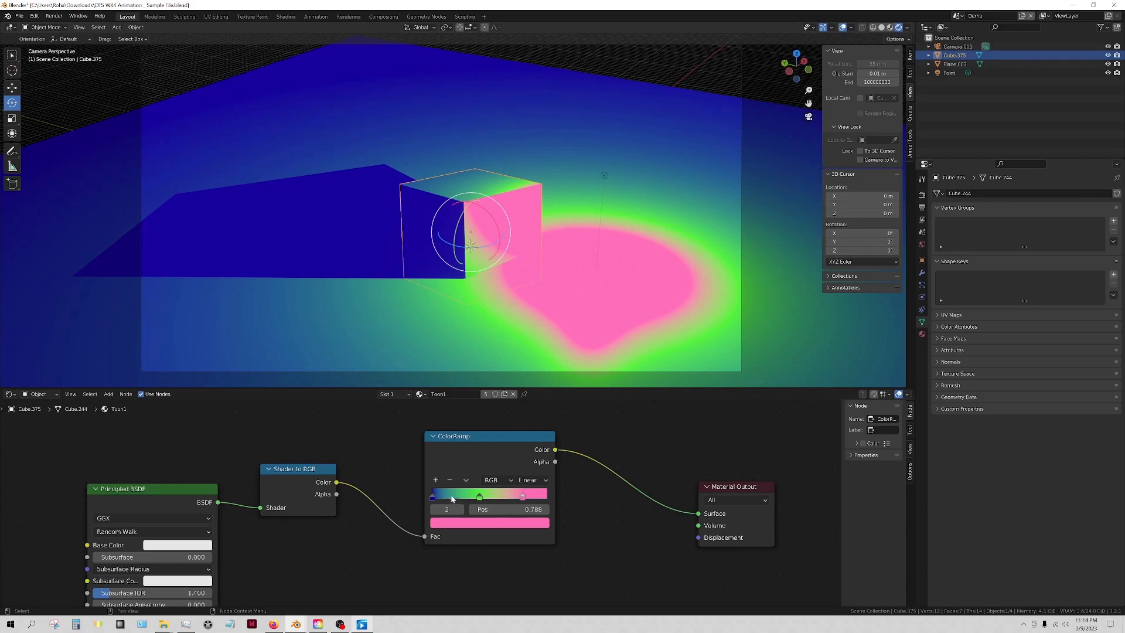
pyautogui.click(536, 495)
# Compare B-Spline, Constant and Cardinal interpolation on the cube's ColorRamp
pyautogui.click(531, 480)
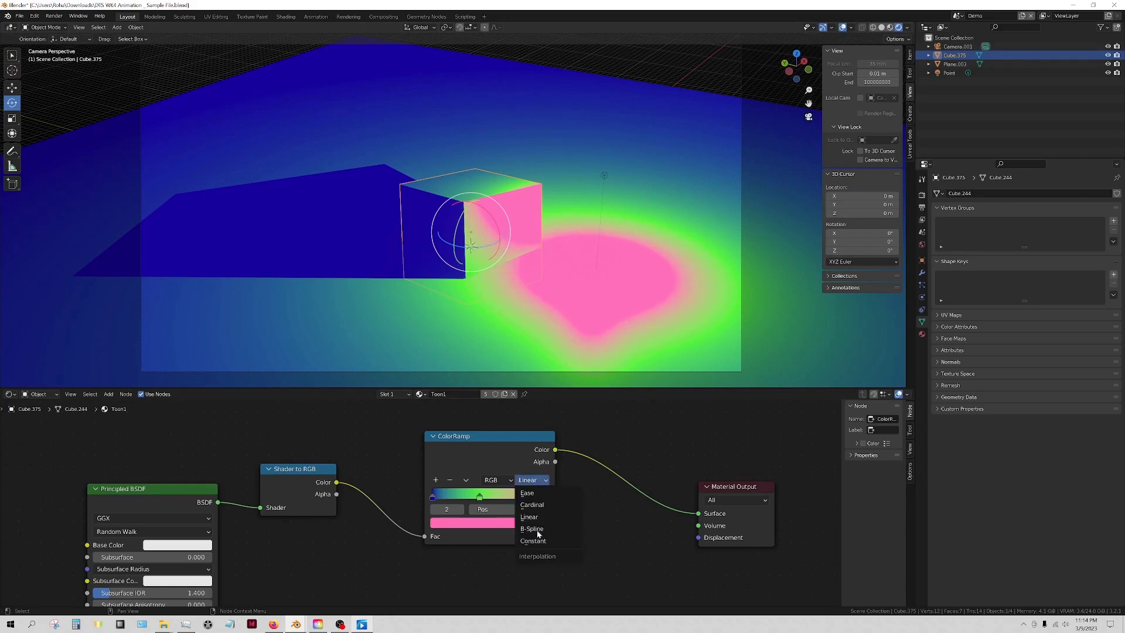
pyautogui.click(537, 530)
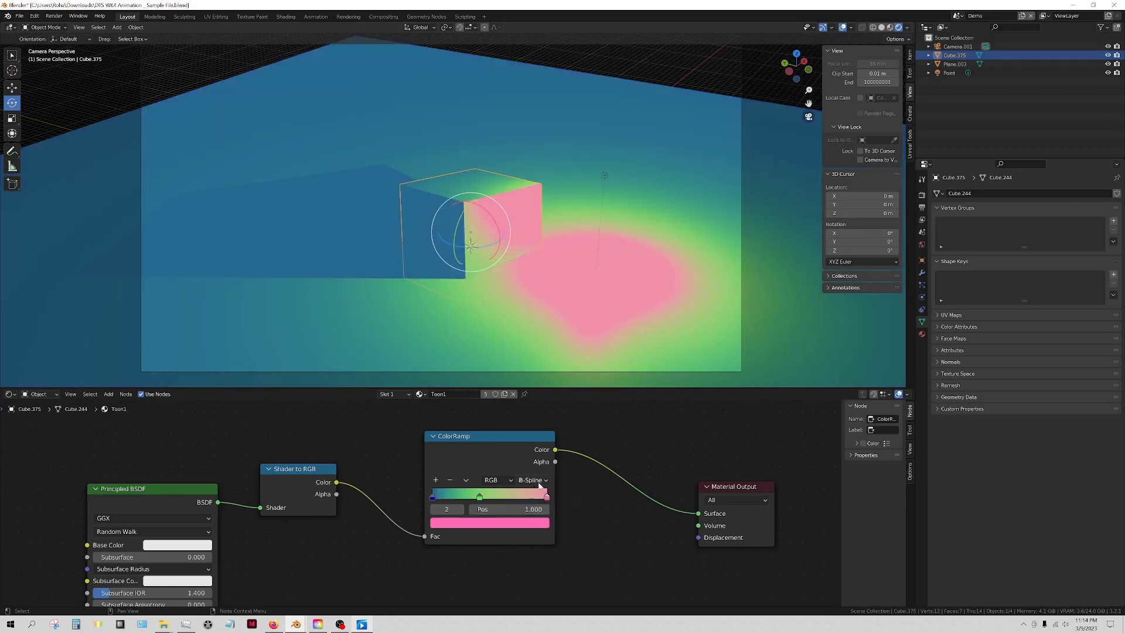
pyautogui.click(531, 480)
pyautogui.click(535, 542)
pyautogui.click(531, 480)
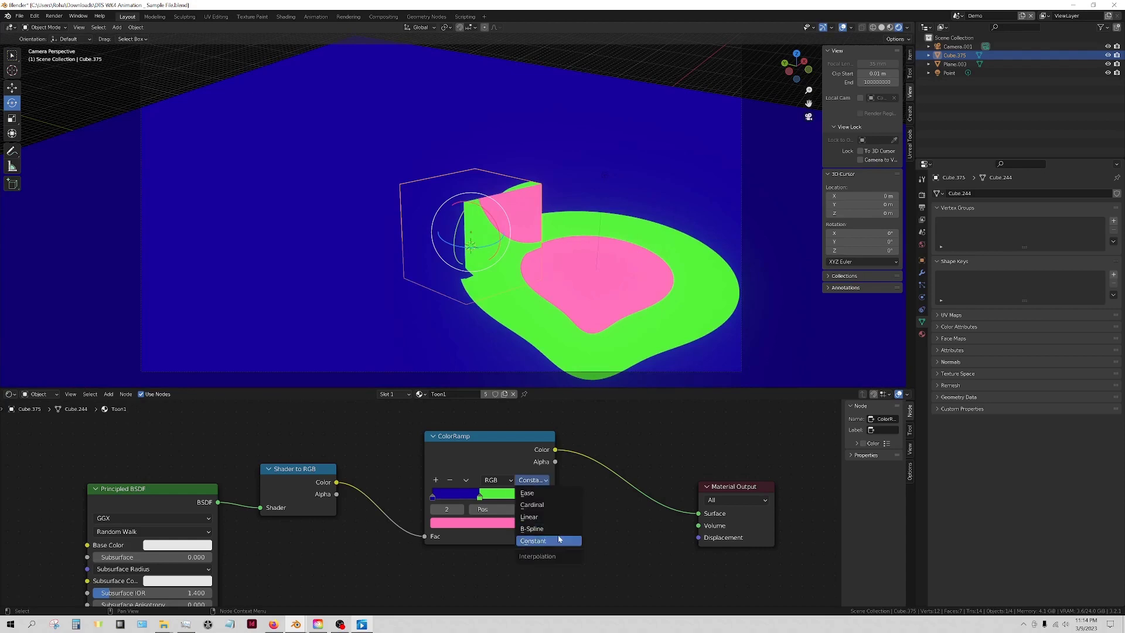
pyautogui.click(536, 504)
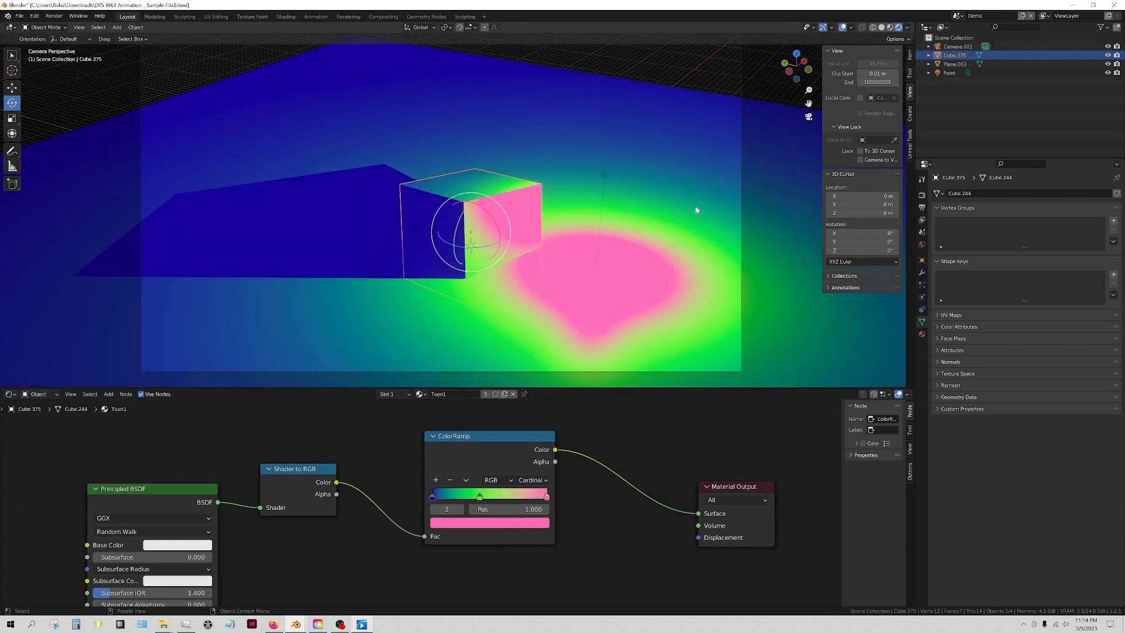
pyautogui.click(536, 481)
# Settle on Linear interpolation after rechecking Constant, and make the green stop active
pyautogui.click(522, 482)
pyautogui.click(537, 507)
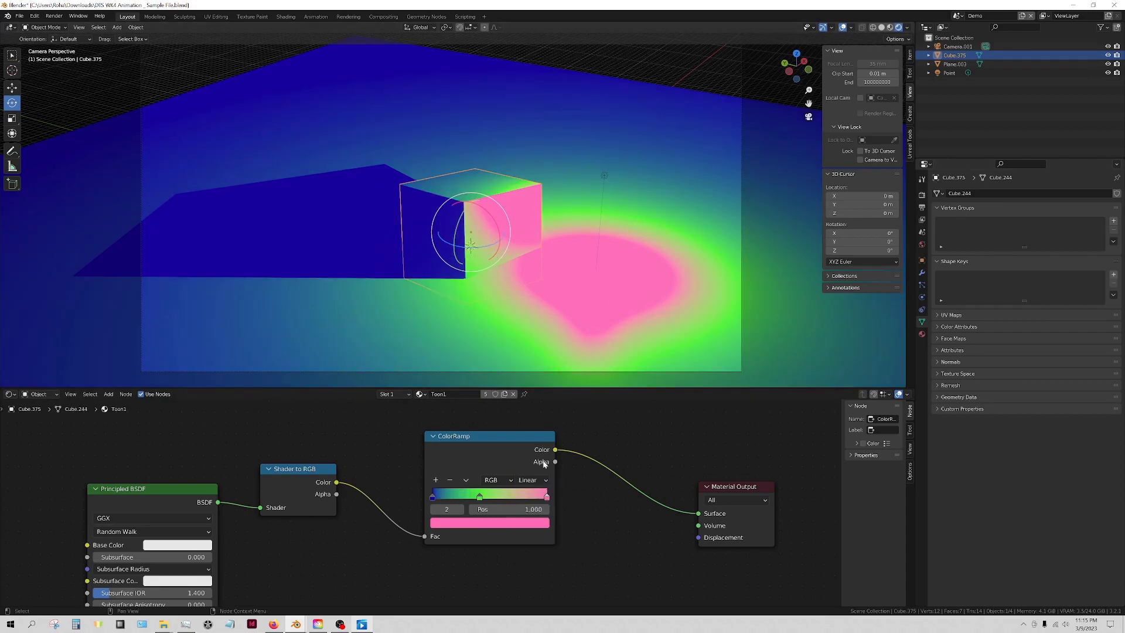
pyautogui.click(530, 480)
pyautogui.click(540, 537)
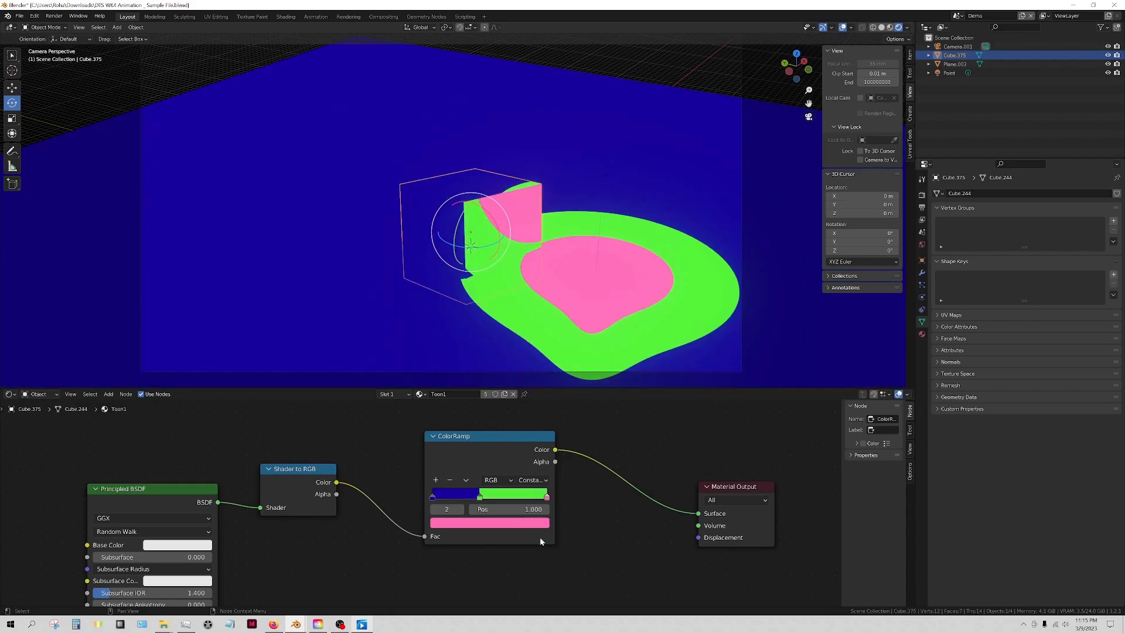
pyautogui.click(531, 480)
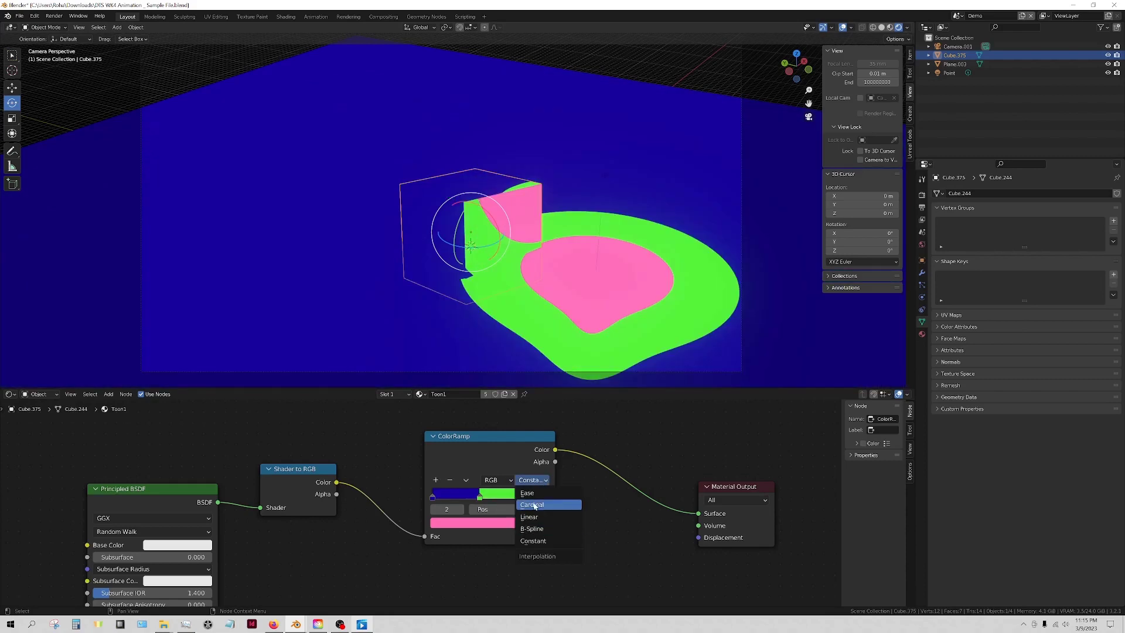
pyautogui.click(515, 504)
pyautogui.click(480, 497)
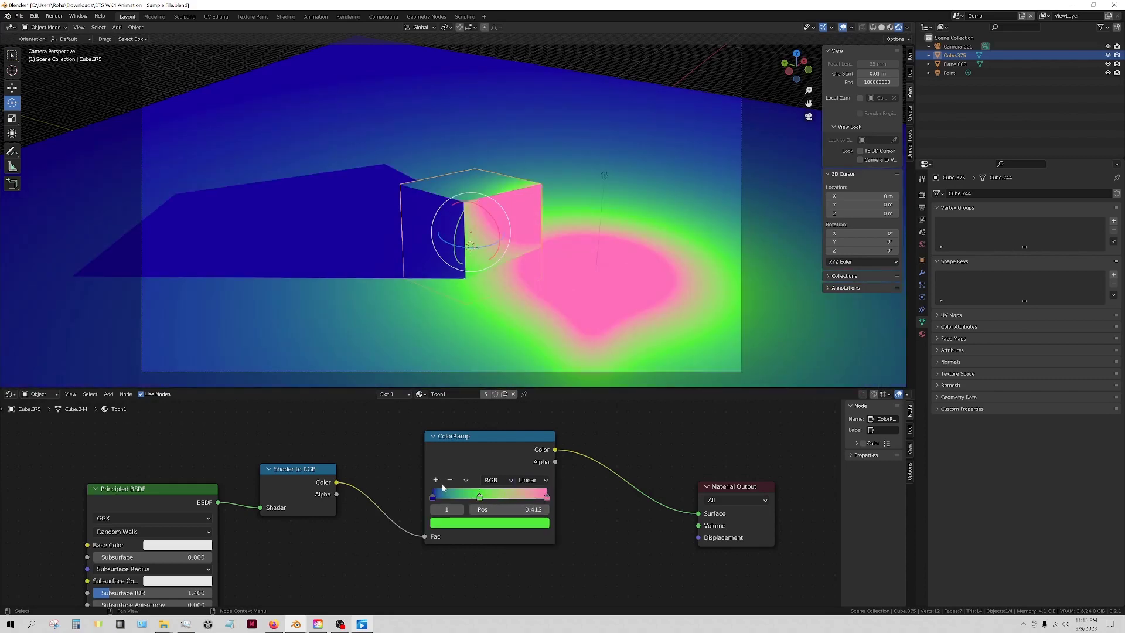
# Replace the ColorRamp with a new one wired from Shader to RGB Color into Material Output Surface
pyautogui.click(497, 436)
pyautogui.press('x')
pyautogui.hotkey('shift', 'a')
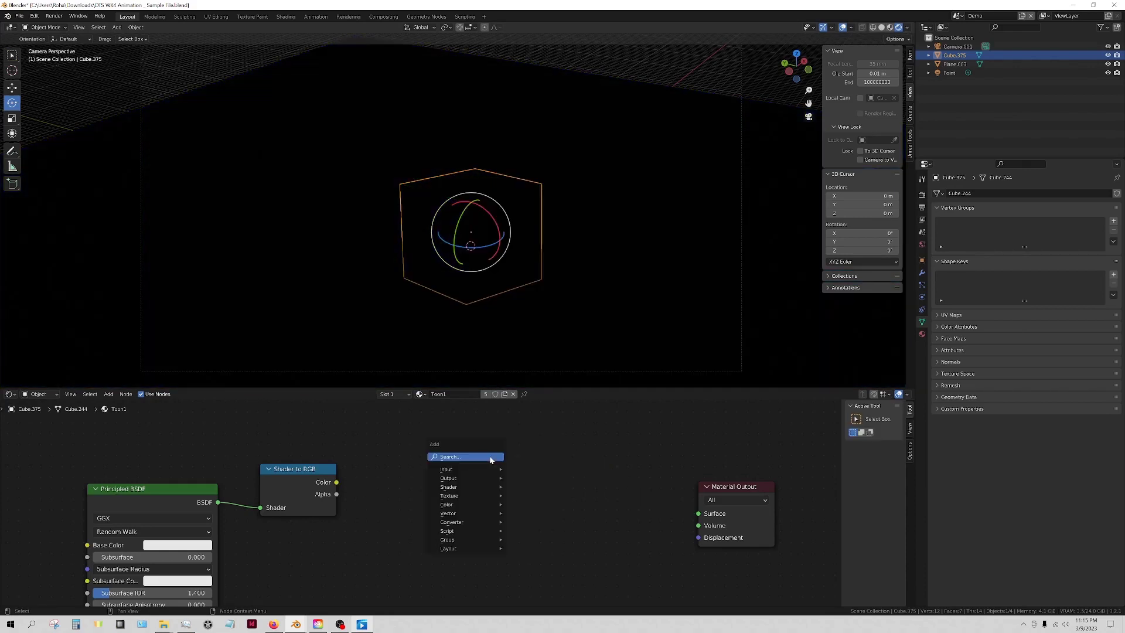
pyautogui.click(490, 457)
pyautogui.write('colo')
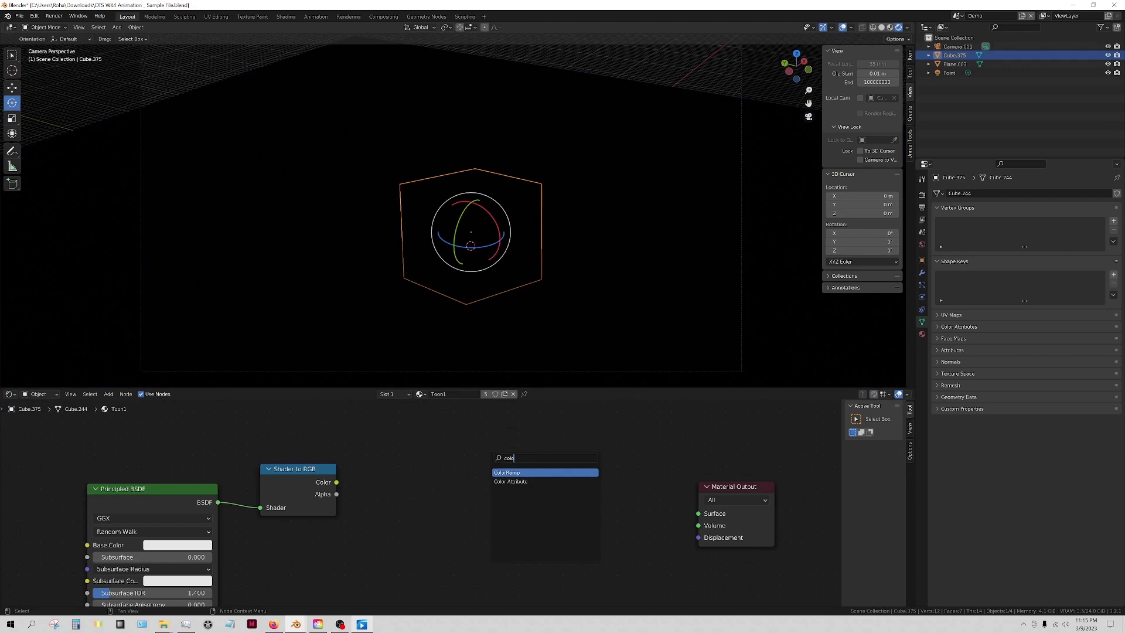
pyautogui.press('Return')
pyautogui.click(450, 462)
pyautogui.moveTo(336, 482); pyautogui.dragTo(438, 551)
pyautogui.moveTo(568, 466); pyautogui.dragTo(699, 514)
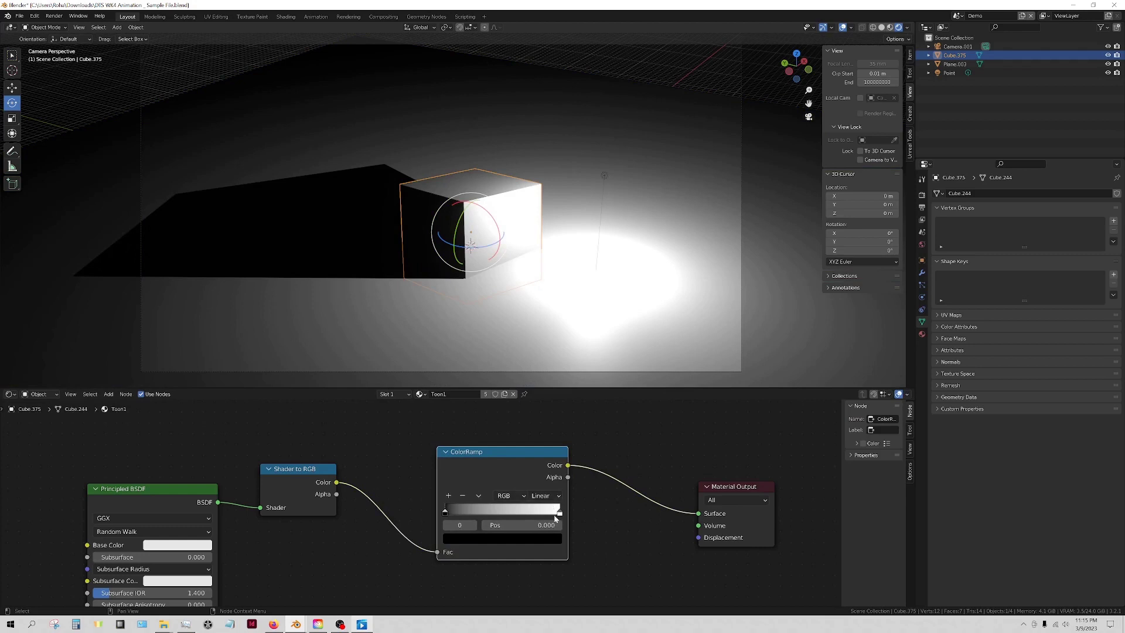
# Set the new ramp to Constant interpolation and slide the white stop left to 0.142
pyautogui.click(558, 513)
pyautogui.click(544, 496)
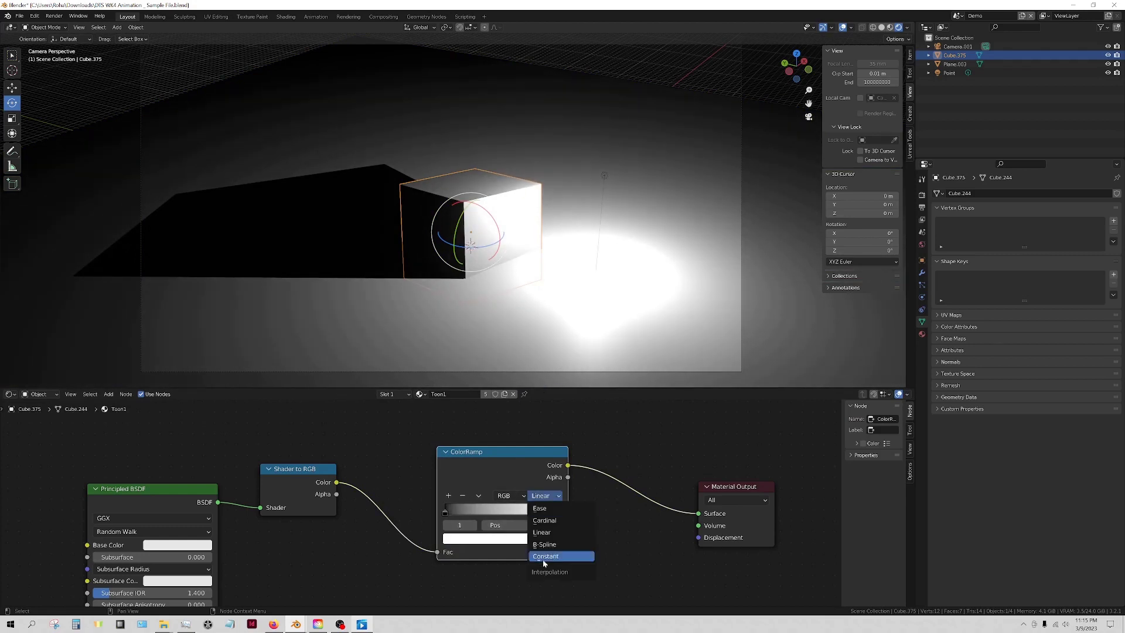
pyautogui.click(544, 556)
pyautogui.moveTo(559, 514); pyautogui.dragTo(453, 512)
pyautogui.click(445, 512)
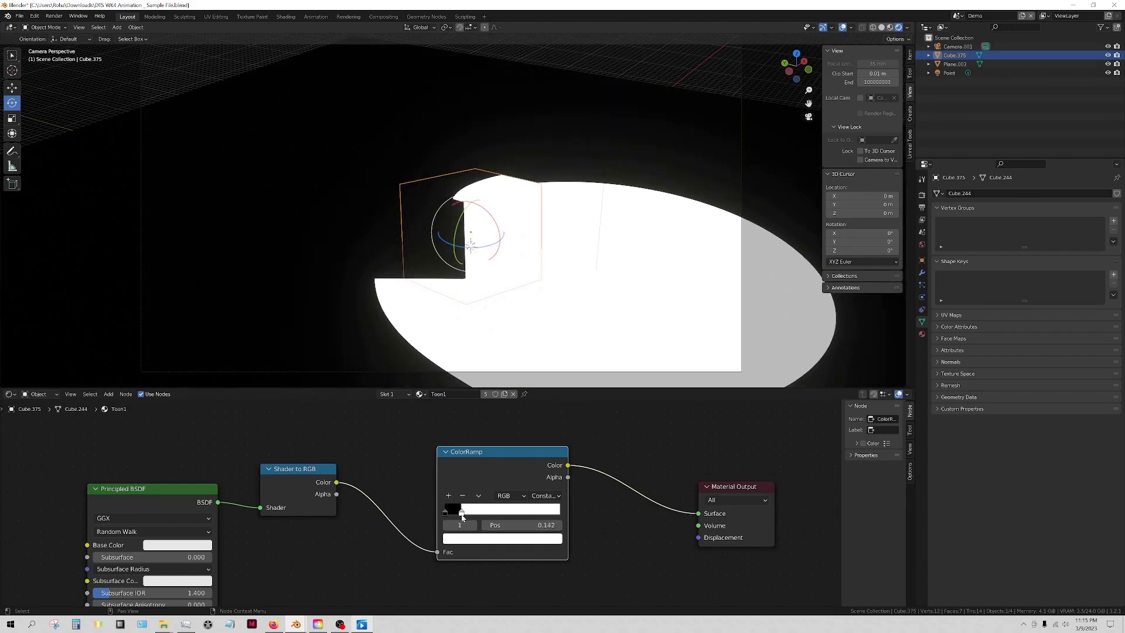
# Raise the Point light, enlarge its radius to 0.78 m, and set power to 100000 W
pyautogui.click(944, 73)
pyautogui.click(1058, 252)
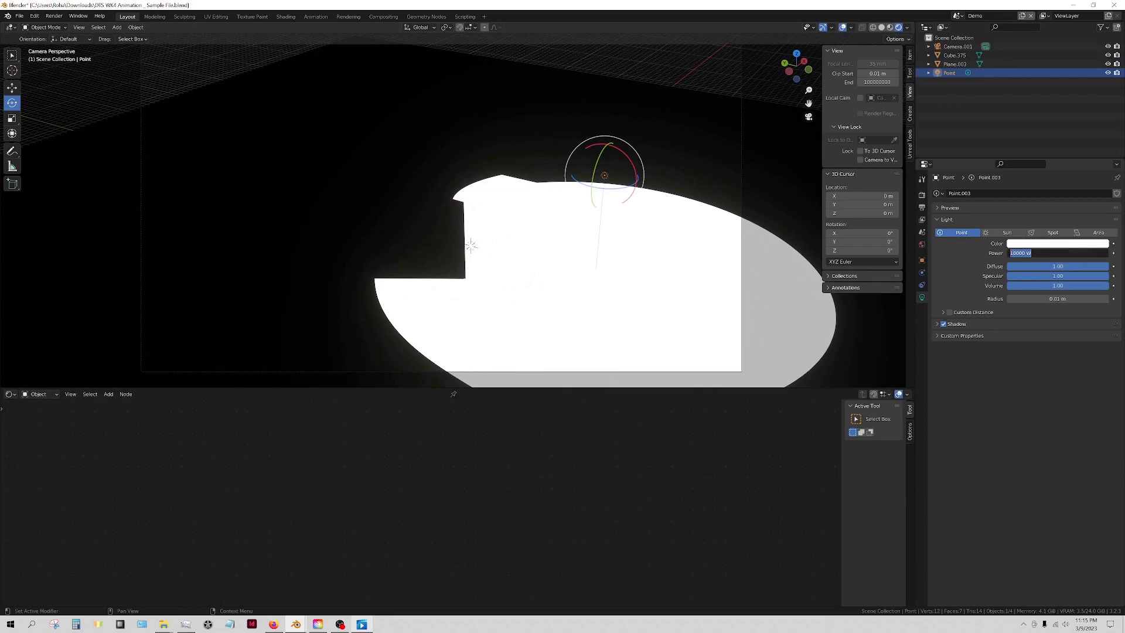
pyautogui.click(12, 87)
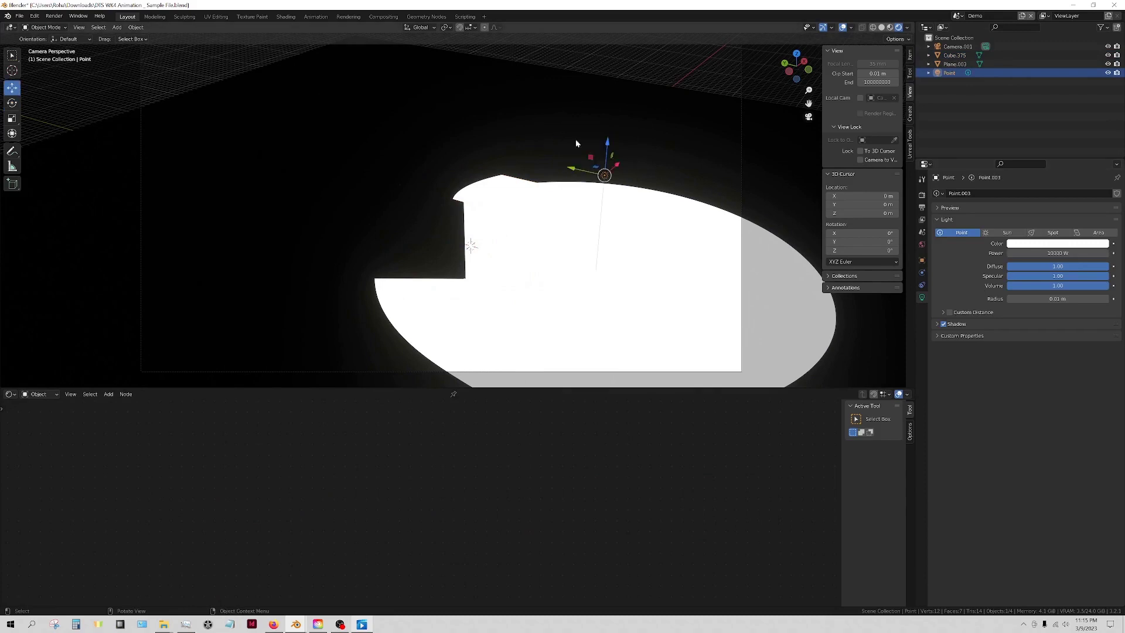
pyautogui.moveTo(606, 143); pyautogui.dragTo(609, 105)
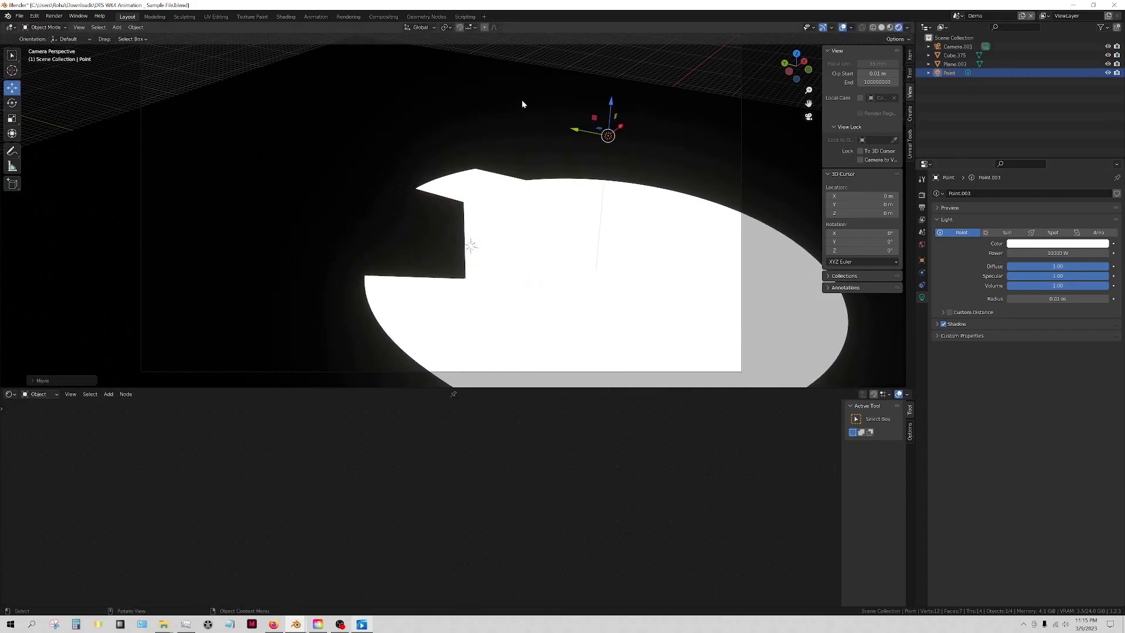
pyautogui.moveTo(1049, 299); pyautogui.dragTo(1096, 299)
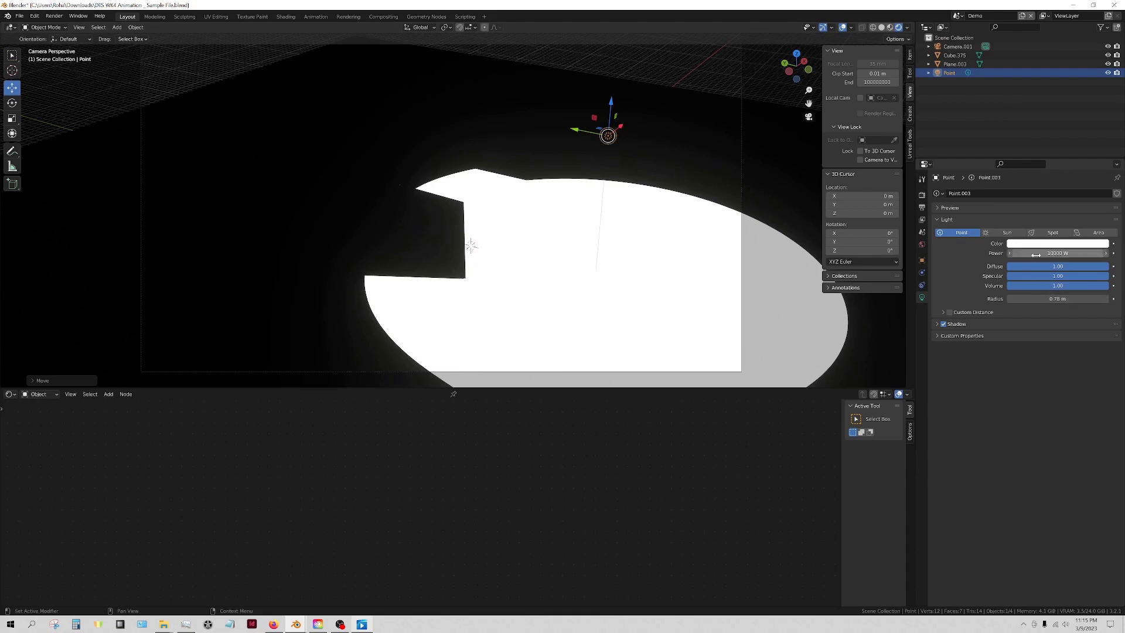
pyautogui.click(1058, 253)
pyautogui.click(1018, 253)
pyautogui.write('0')
pyautogui.press('Return')
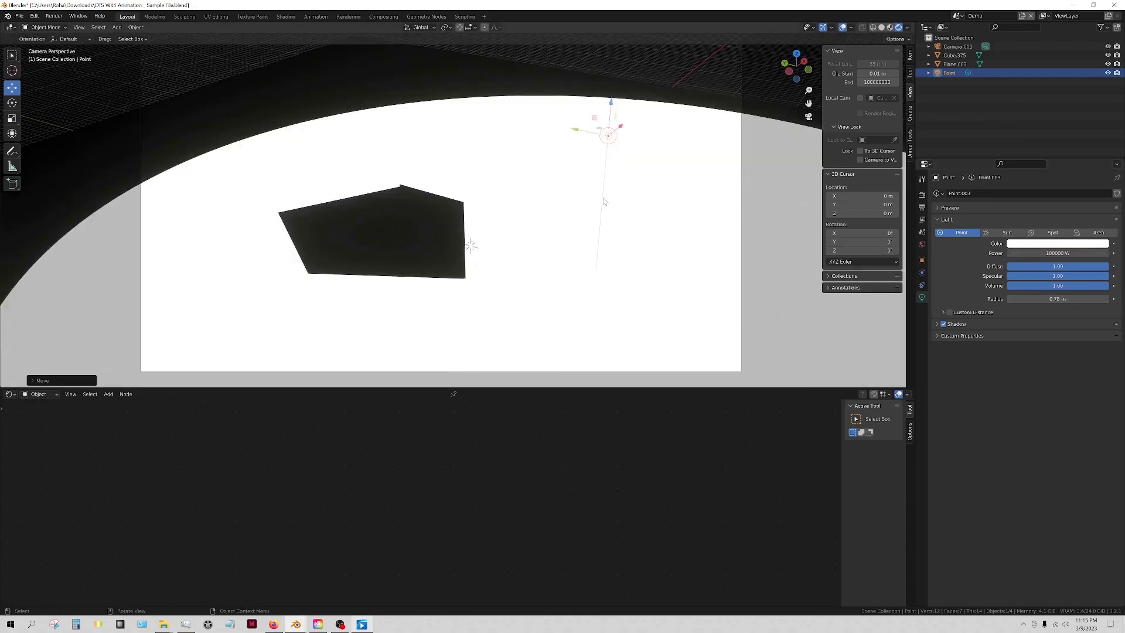
# Reposition the Point light to shift the shadow, nudging the cube ramp's black stop slightly left
pyautogui.moveTo(606, 135); pyautogui.dragTo(661, 105)
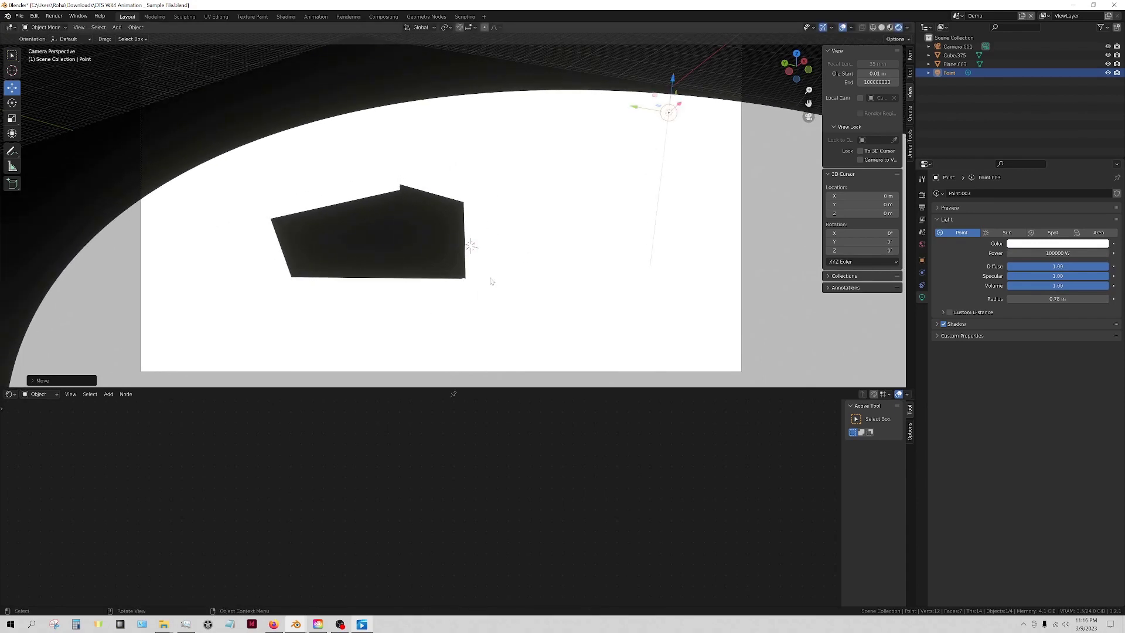
pyautogui.click(449, 211)
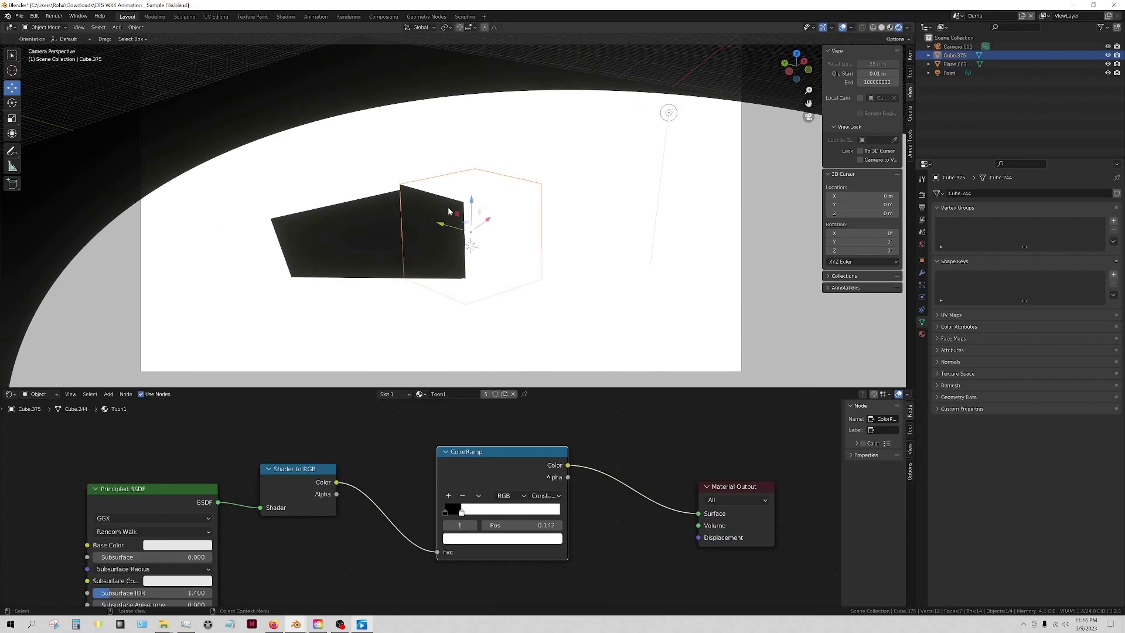
pyautogui.moveTo(462, 512); pyautogui.dragTo(461, 513)
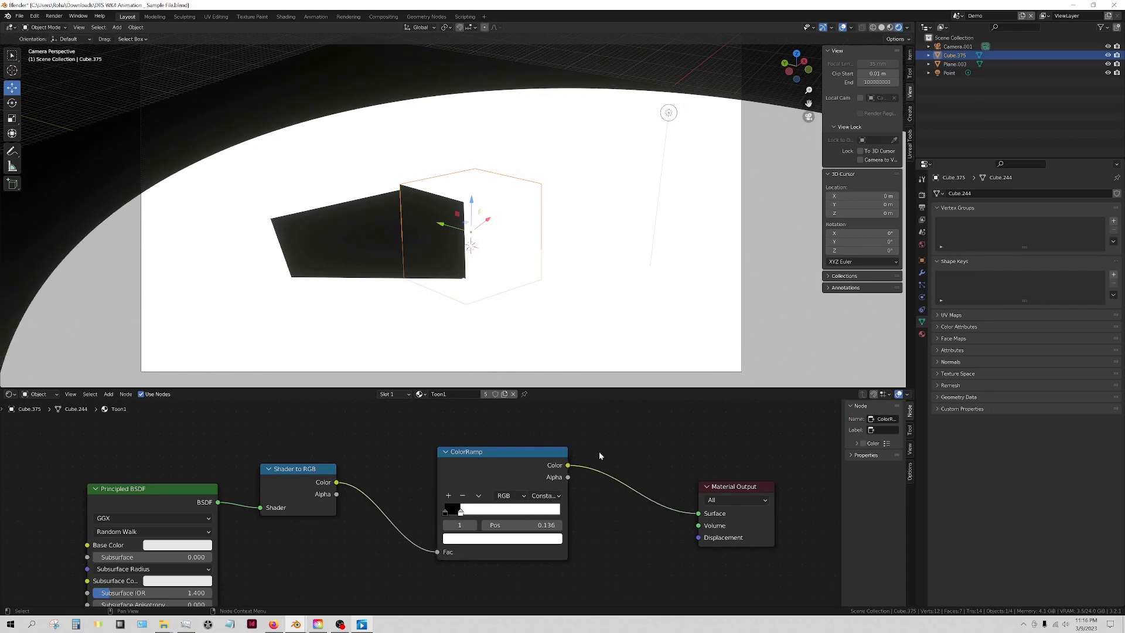
pyautogui.scroll(-2, 635, 488)
pyautogui.scroll(-1, 635, 489)
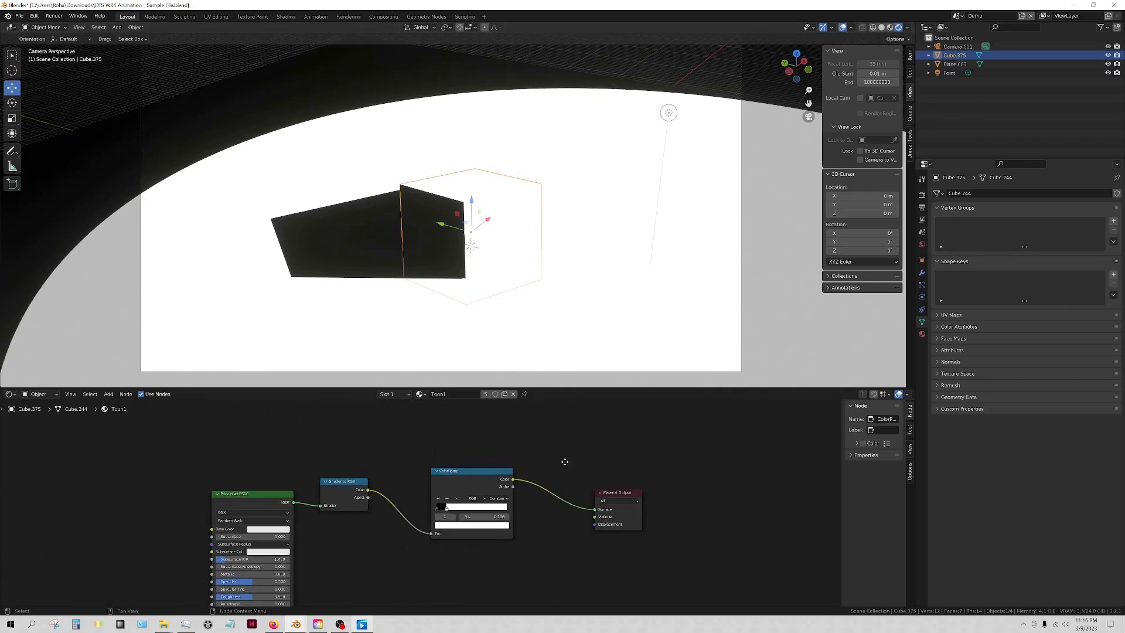
pyautogui.click(673, 117)
pyautogui.click(670, 114)
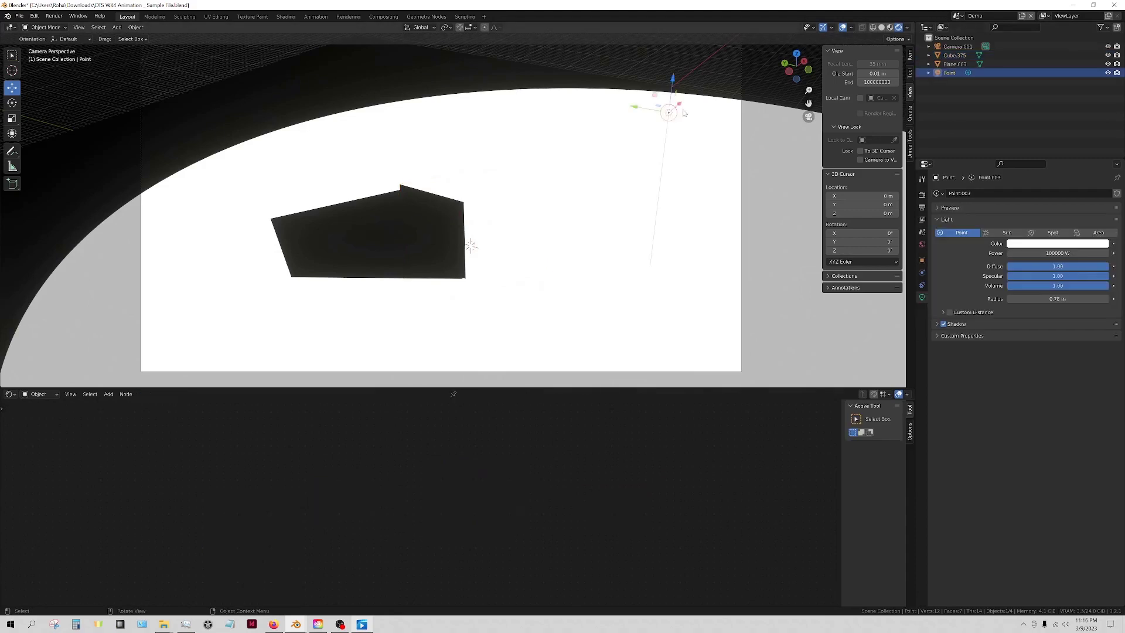
pyautogui.moveTo(663, 109); pyautogui.dragTo(681, 174)
# Duplicate the Point light as Point.003 and move the copy up and to the right
pyautogui.hotkey('shift', 'd')
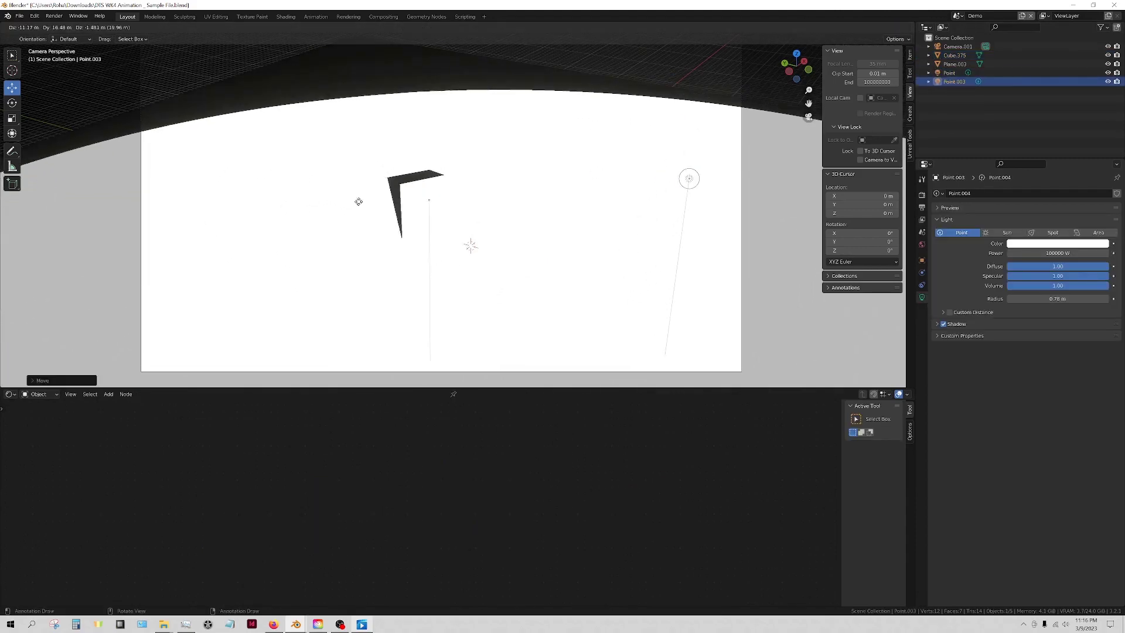
pyautogui.click(745, 99)
pyautogui.scroll(-4, 746, 100)
pyautogui.press('g')
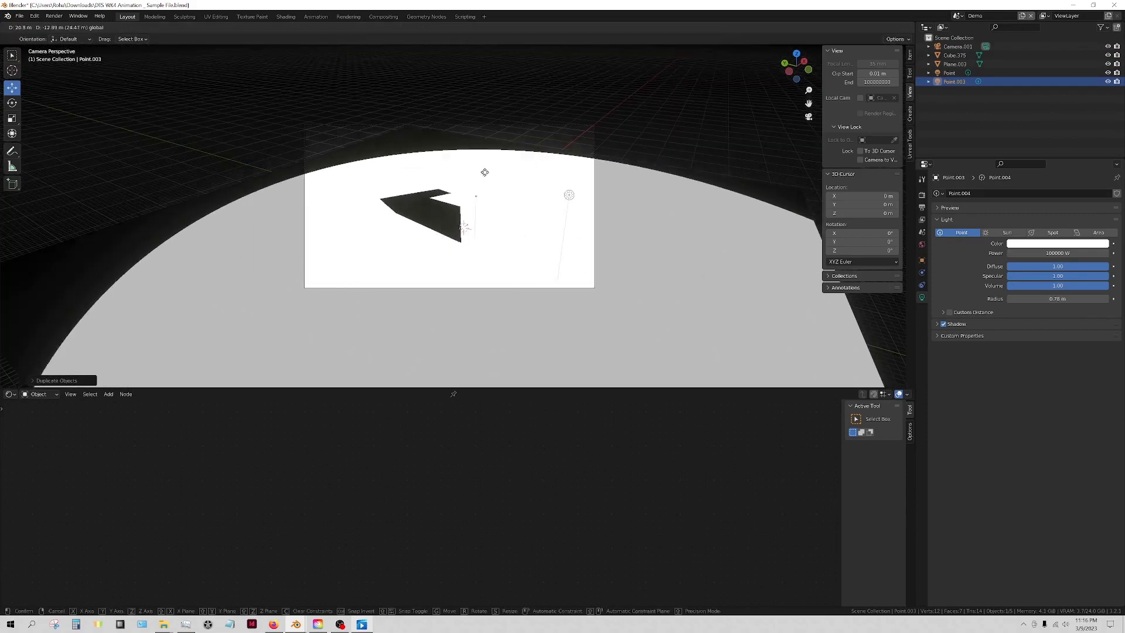
pyautogui.click(676, 112)
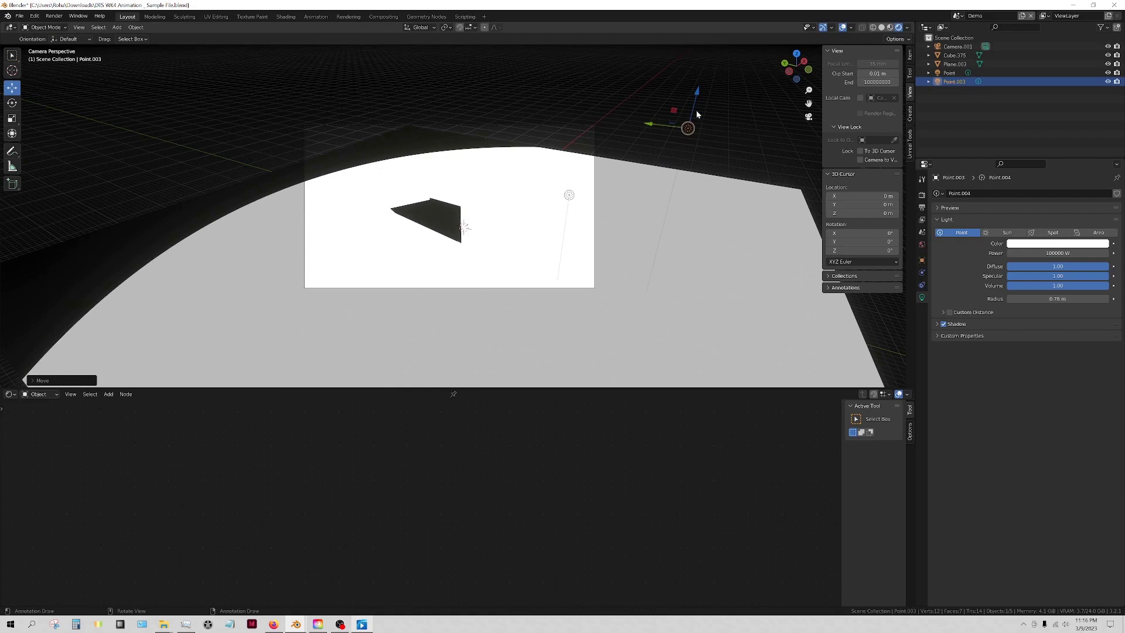
pyautogui.click(422, 275)
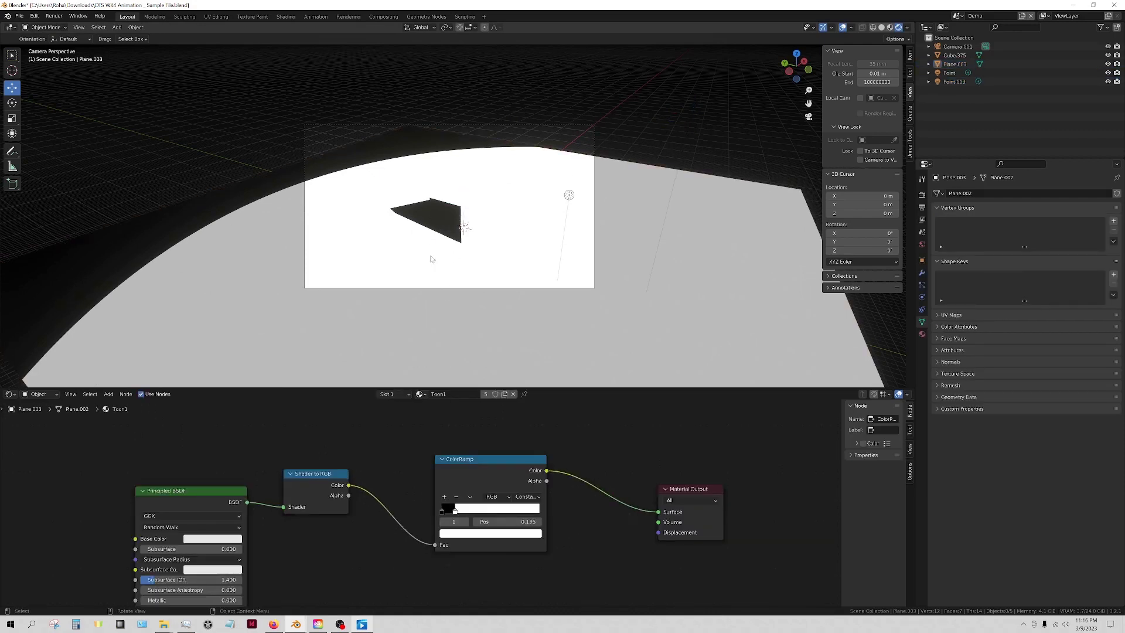
# Give Plane.003 its own material copy, Toon1.001
pyautogui.click(187, 308)
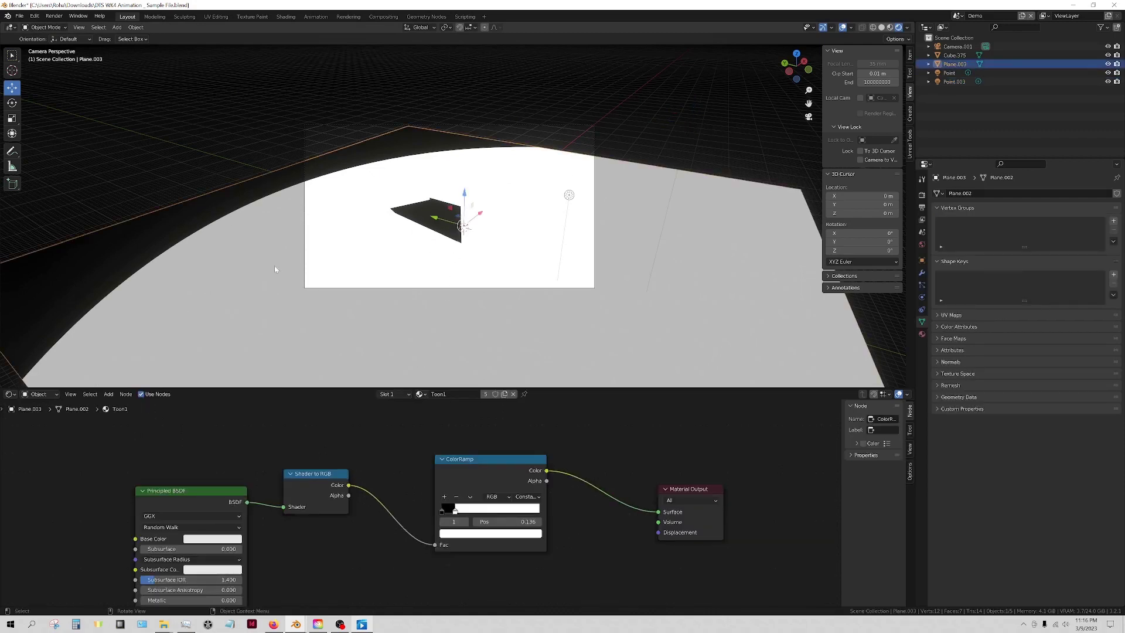
pyautogui.click(446, 204)
pyautogui.click(488, 318)
pyautogui.click(504, 395)
# Make the Toon1.001 ramp's lit stop red after briefly trying blue
pyautogui.click(467, 533)
pyautogui.moveTo(495, 463); pyautogui.dragTo(490, 402)
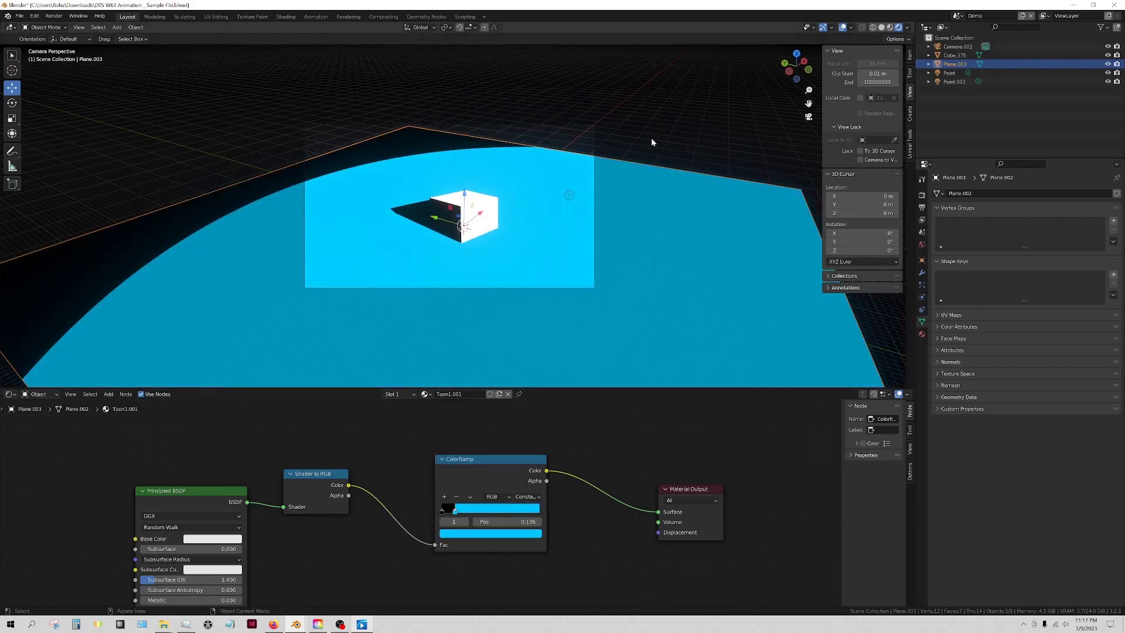
pyautogui.hotkey('alt', 'a')
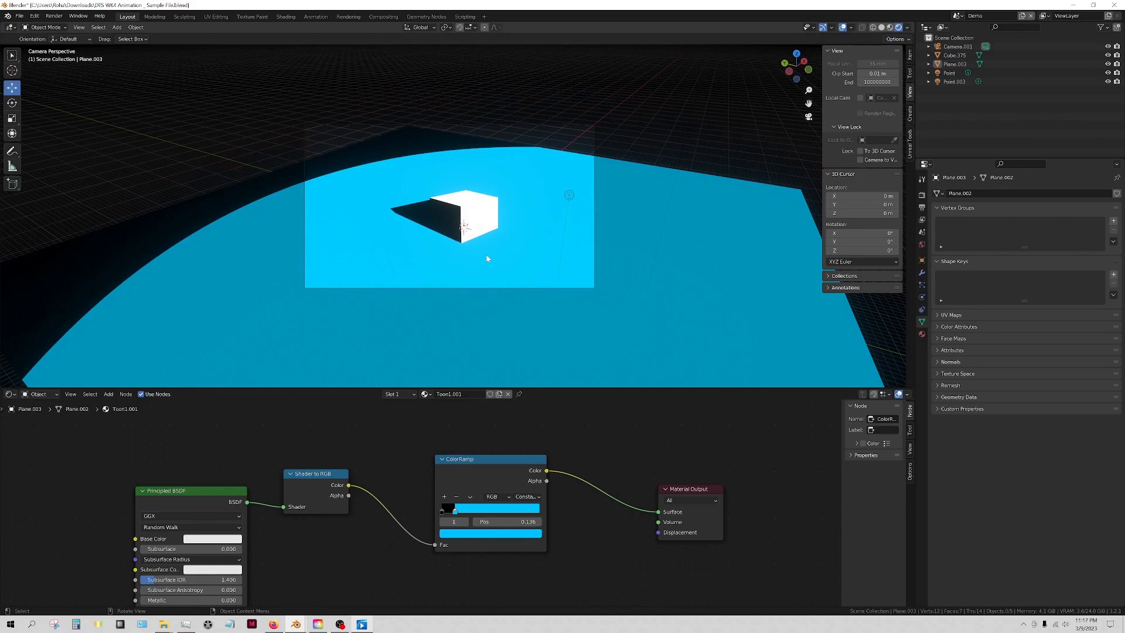
pyautogui.click(455, 511)
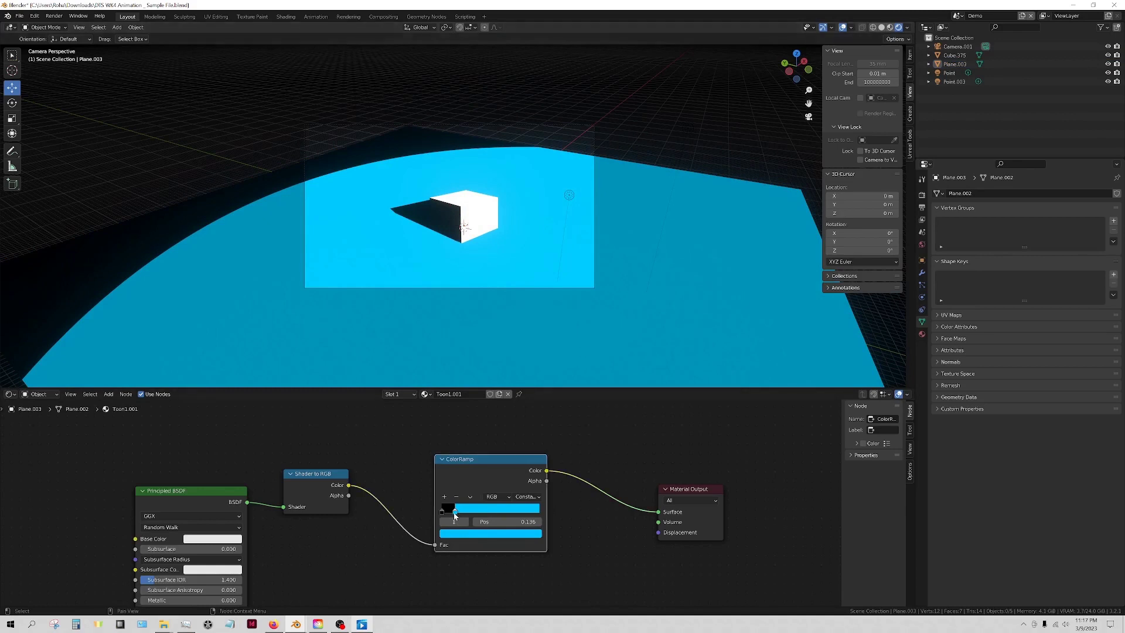
pyautogui.click(468, 534)
pyautogui.click(482, 467)
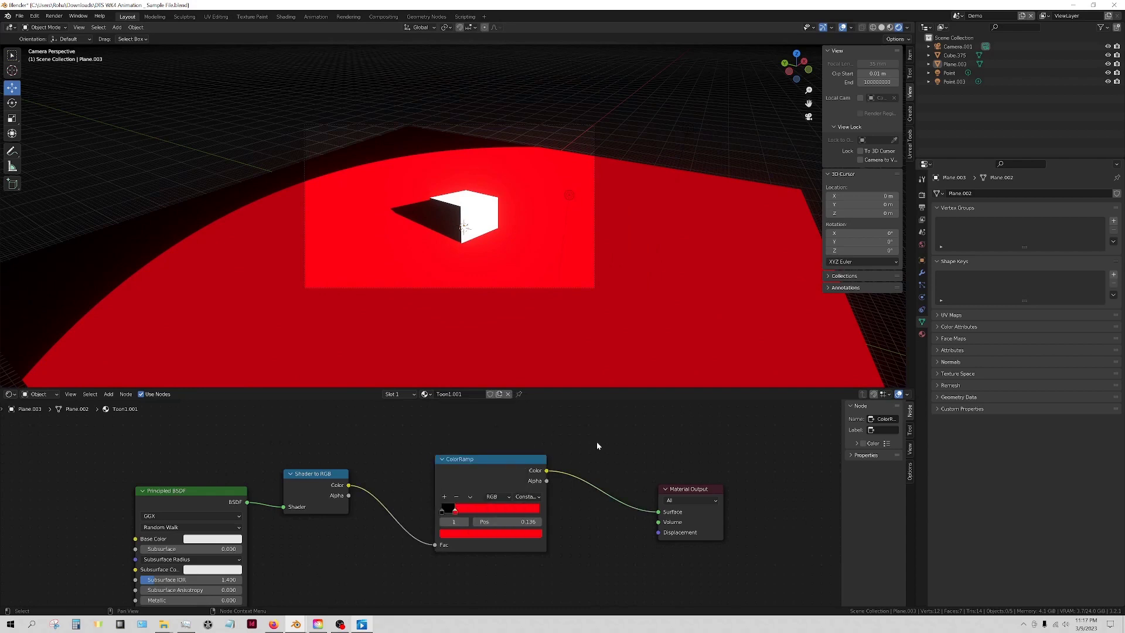
pyautogui.click(565, 192)
# Move the point light, then set the plane ramp's black stop colour to white
pyautogui.moveTo(562, 188); pyautogui.dragTo(533, 166)
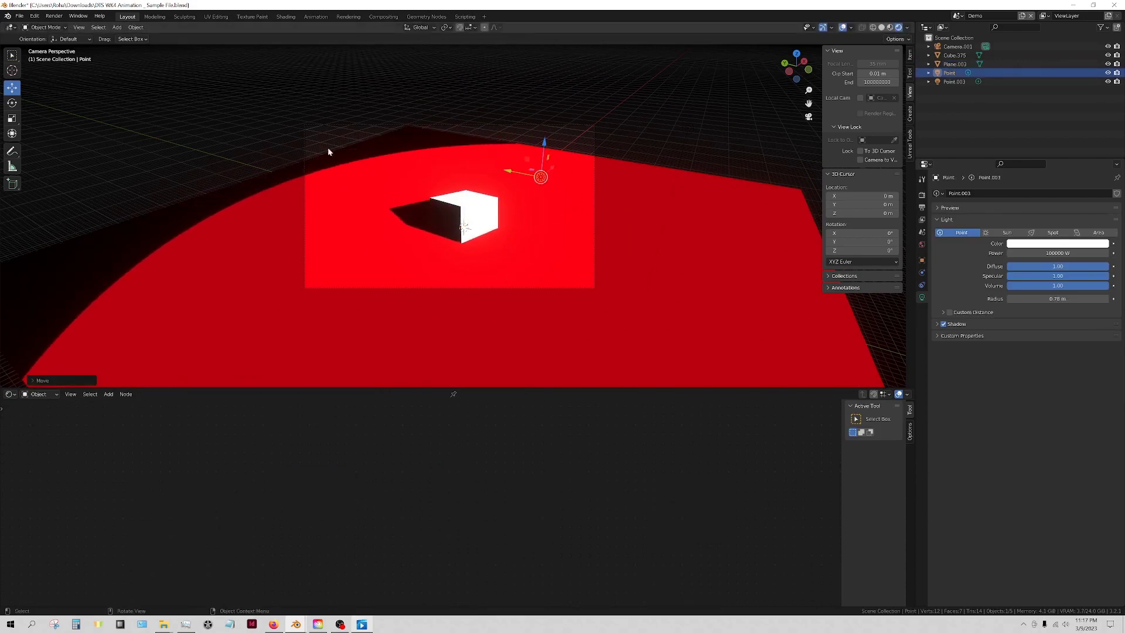
pyautogui.click(591, 287)
pyautogui.click(442, 513)
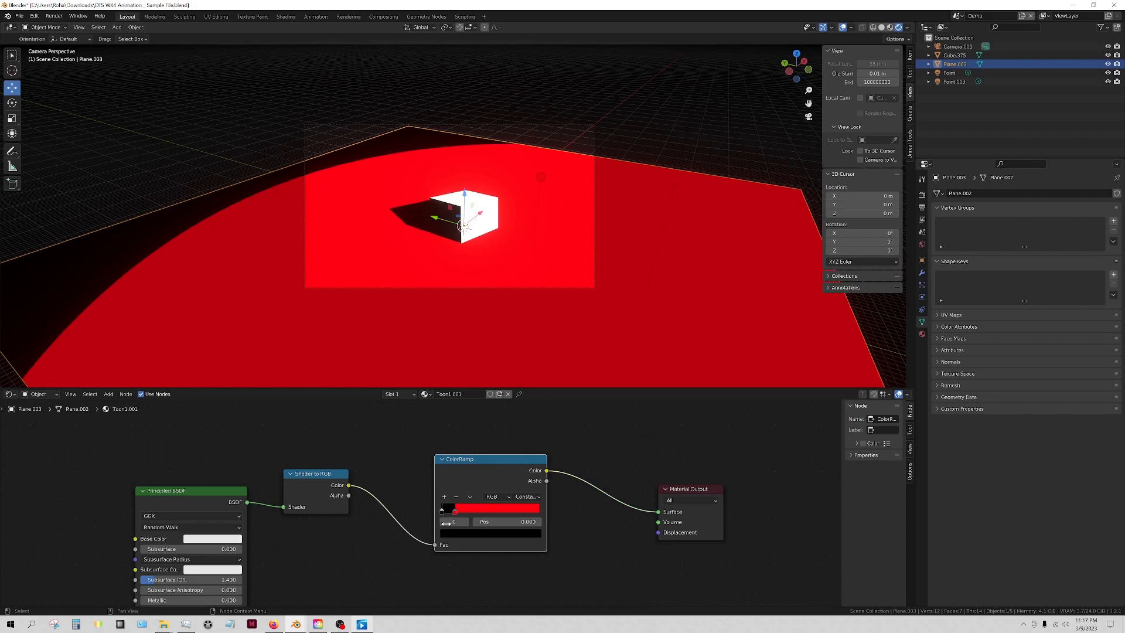
pyautogui.click(449, 531)
pyautogui.moveTo(524, 420); pyautogui.dragTo(521, 401)
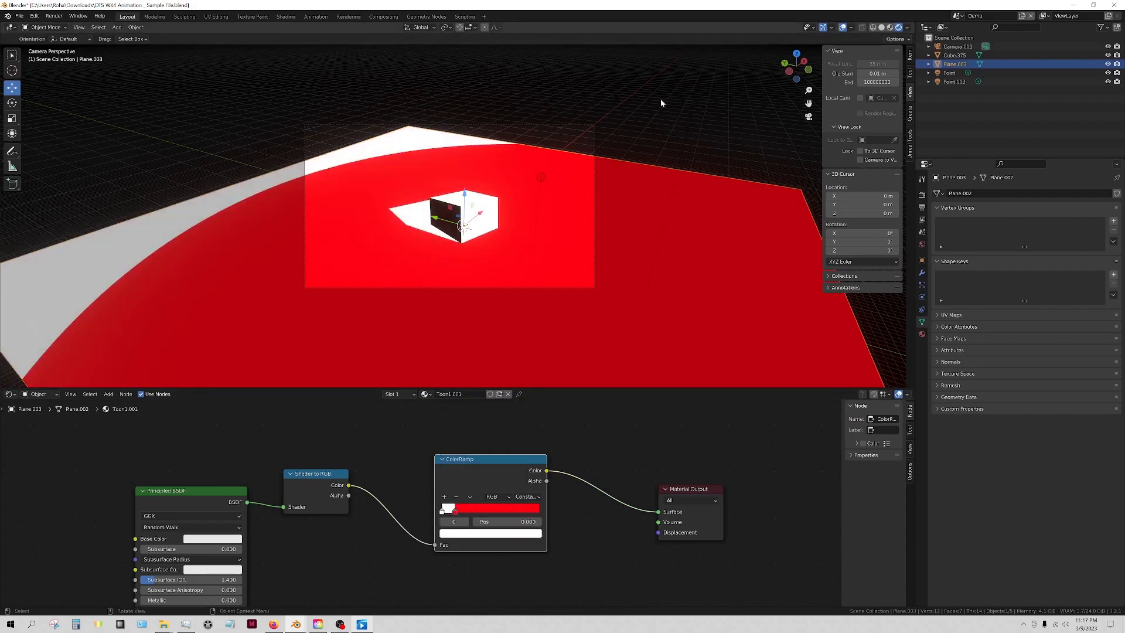